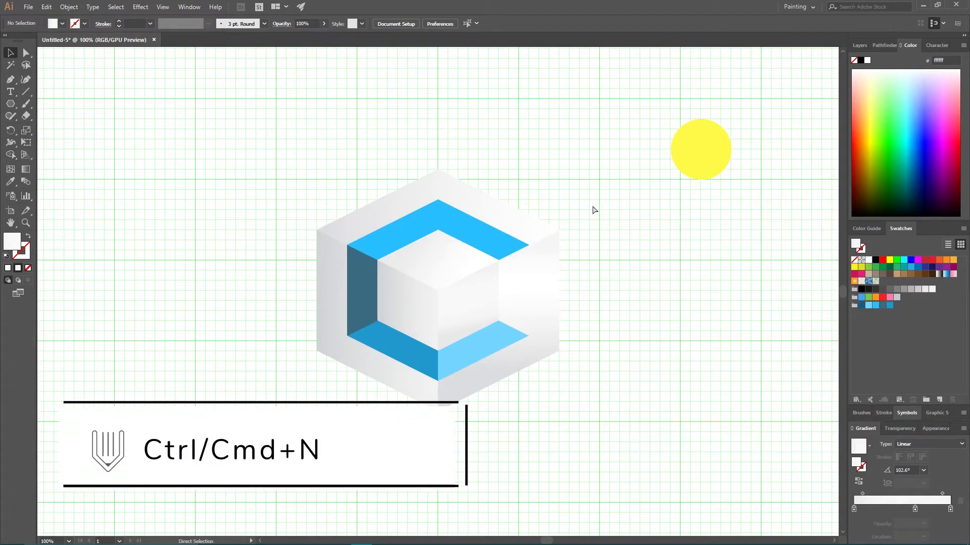
Step: Create a Web-Large 1920×1080 px document with the grid visible and Snap to Grid on
key(ctrl+n)
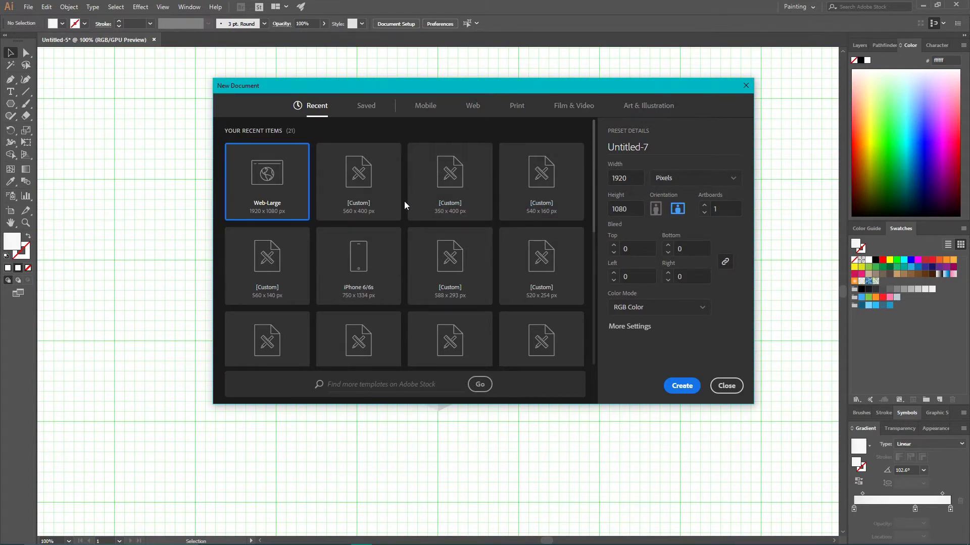
click(678, 386)
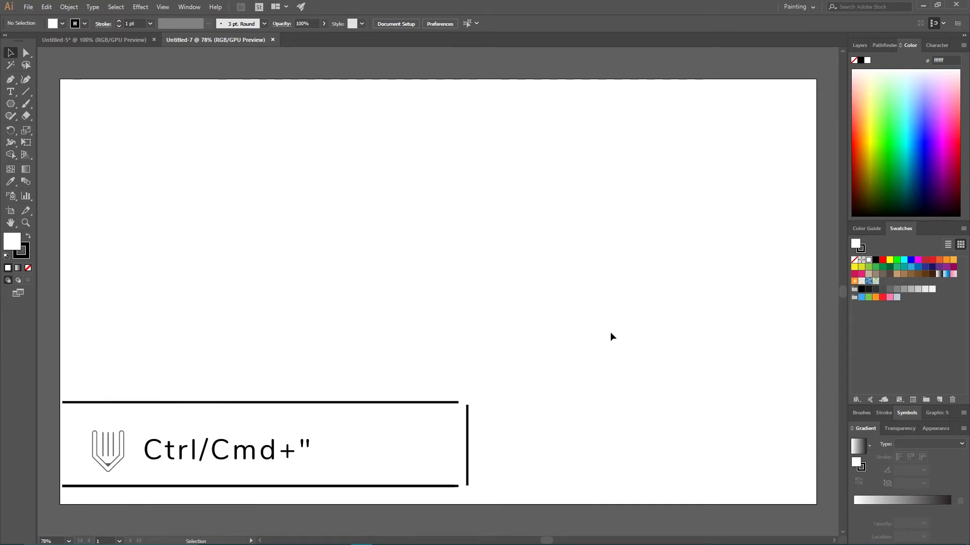
key(ctrl+apostrophe)
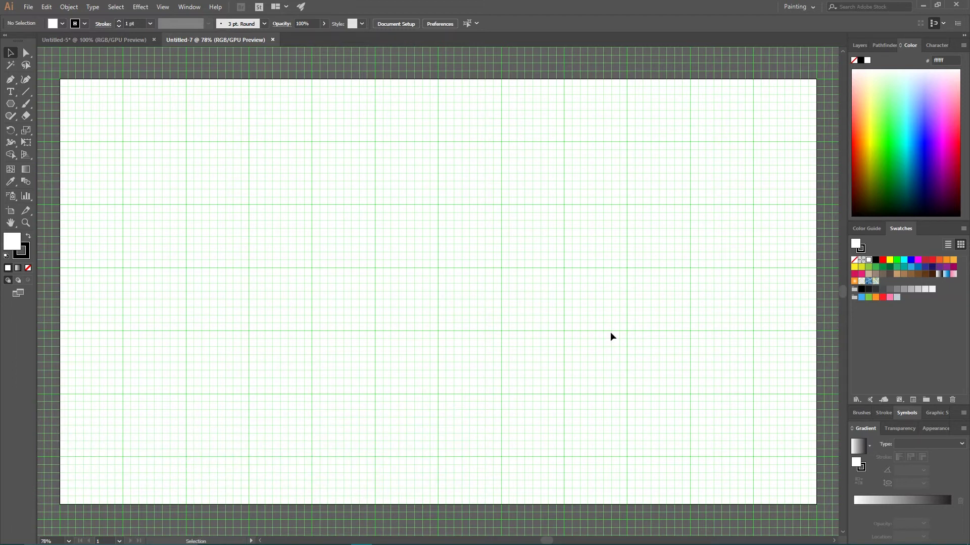
key(ctrl+shift+apostrophe)
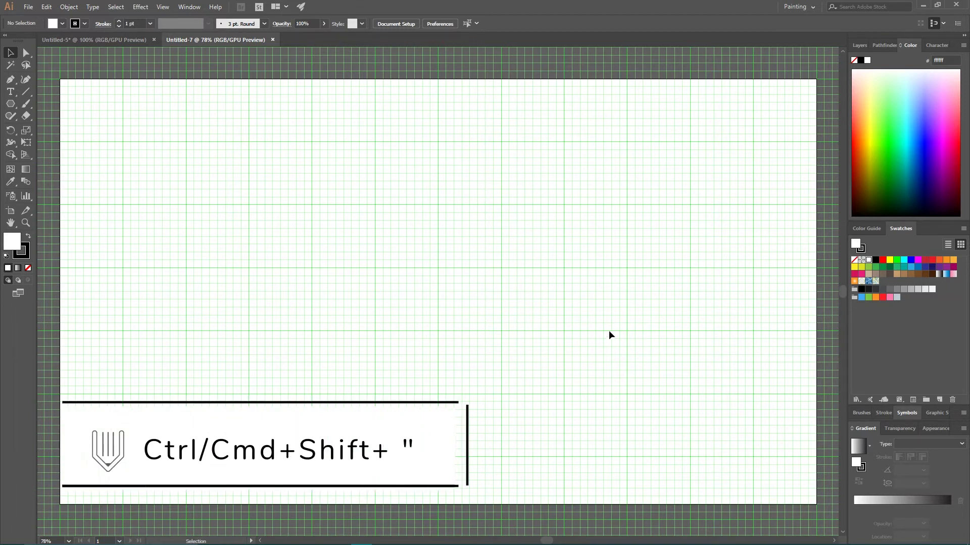
click(162, 6)
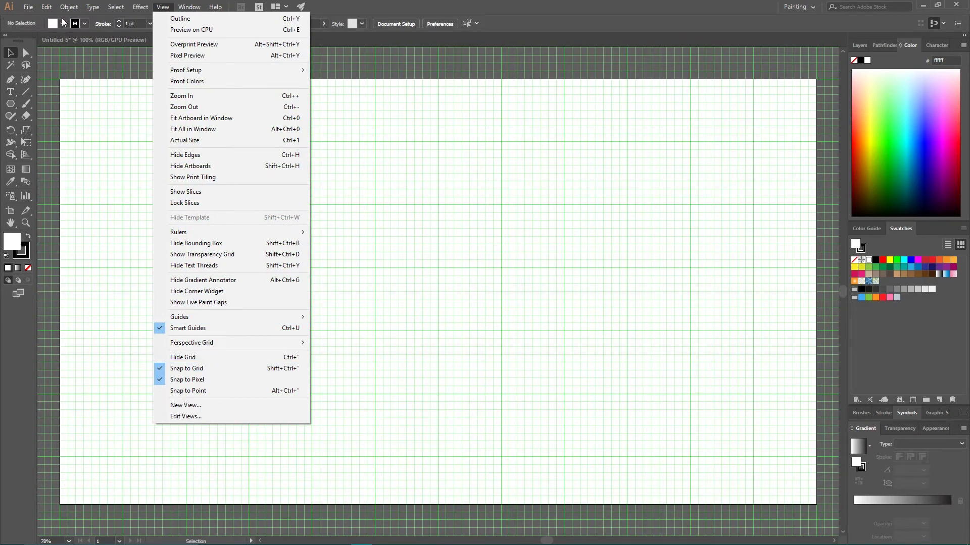
click(220, 375)
click(46, 7)
Step: In Guides & Grid preferences, set a gridline every 160 px with 8 subdivisions
mouse_move(107, 333)
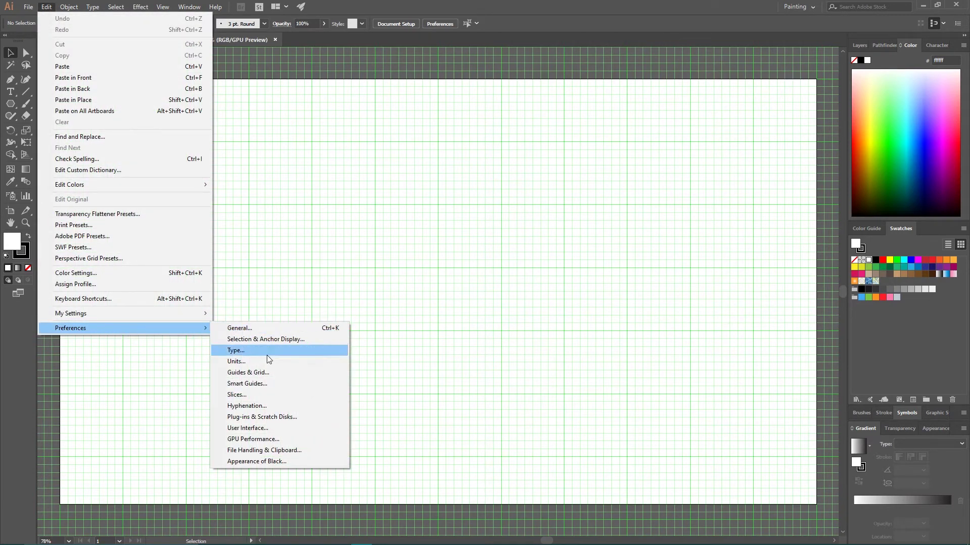
click(247, 372)
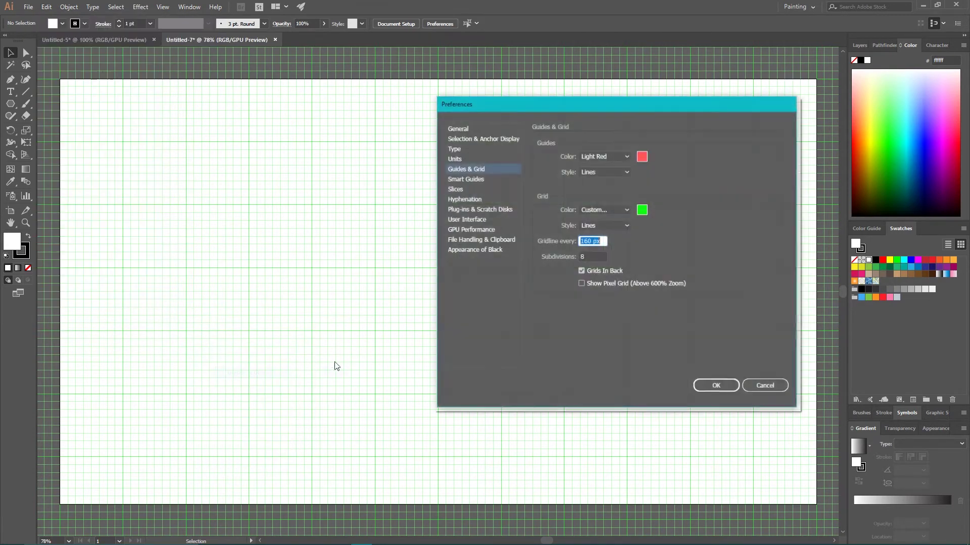
click(596, 241)
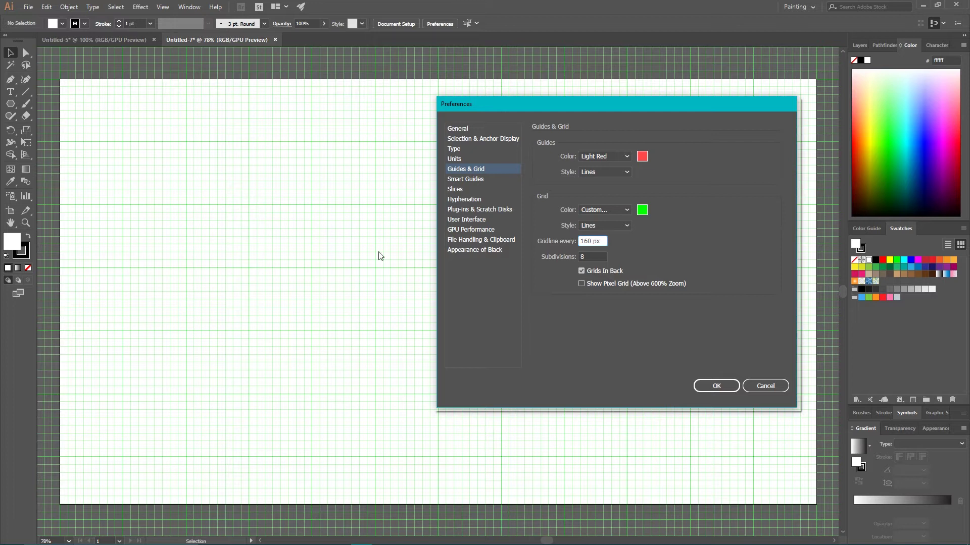
click(598, 257)
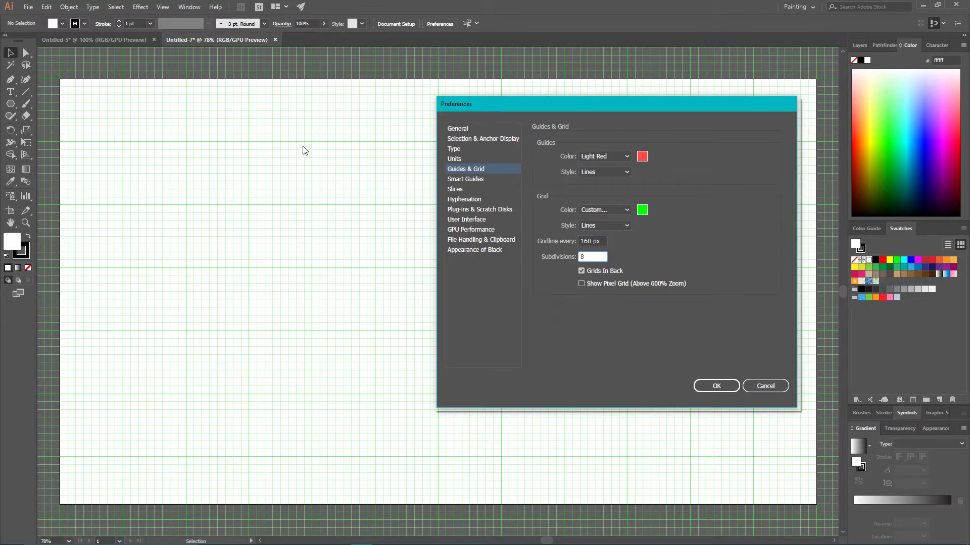
click(717, 386)
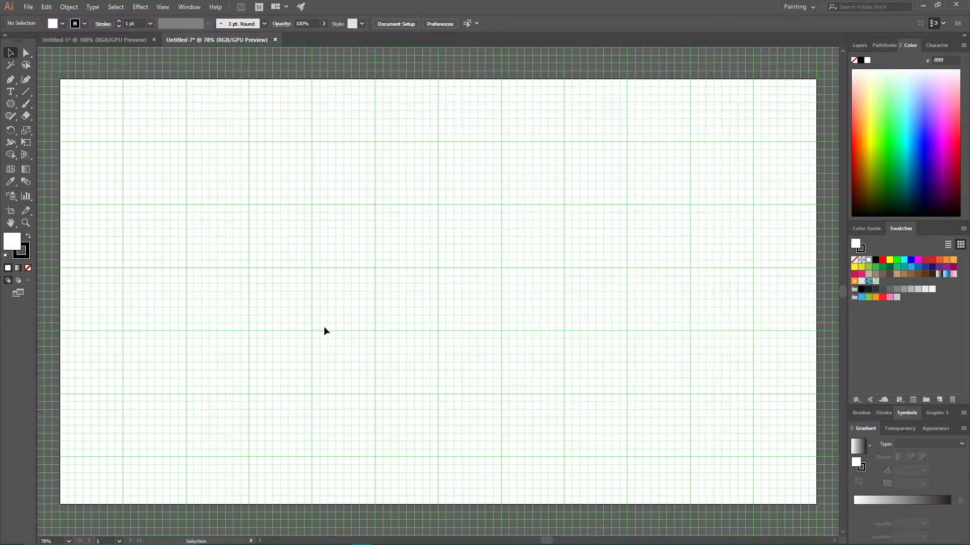
click(10, 104)
Step: Create a six-sided polygon with a 240 px radius
click(73, 141)
click(437, 268)
drag(439, 149, 437, 142)
click(445, 154)
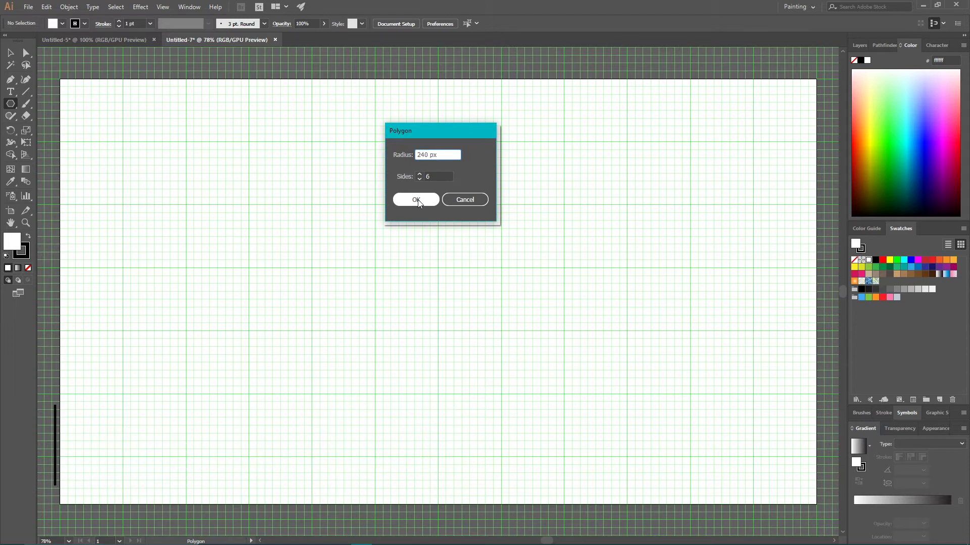
click(417, 200)
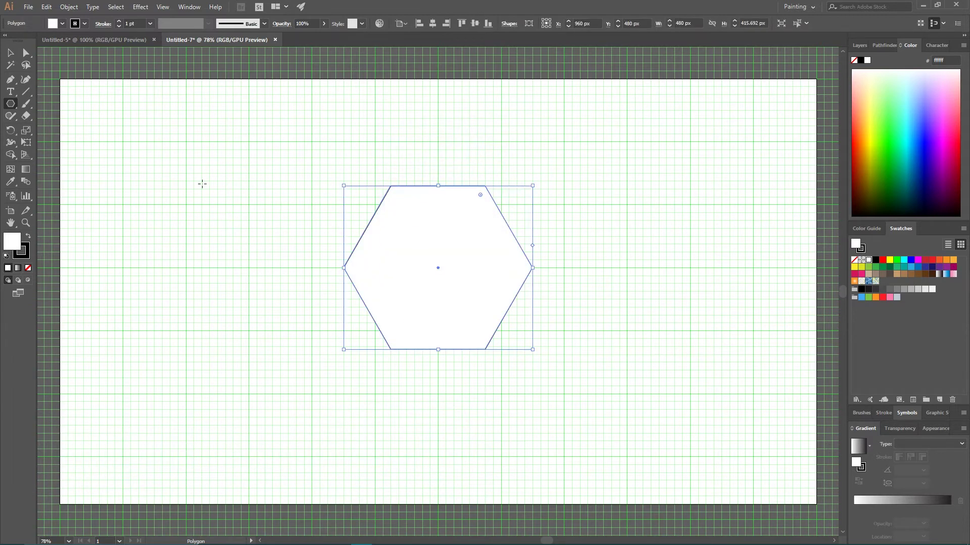
Step: Remove the hexagon's fill, rotate it 90° to point upward, and centre it on the artboard
key(slash)
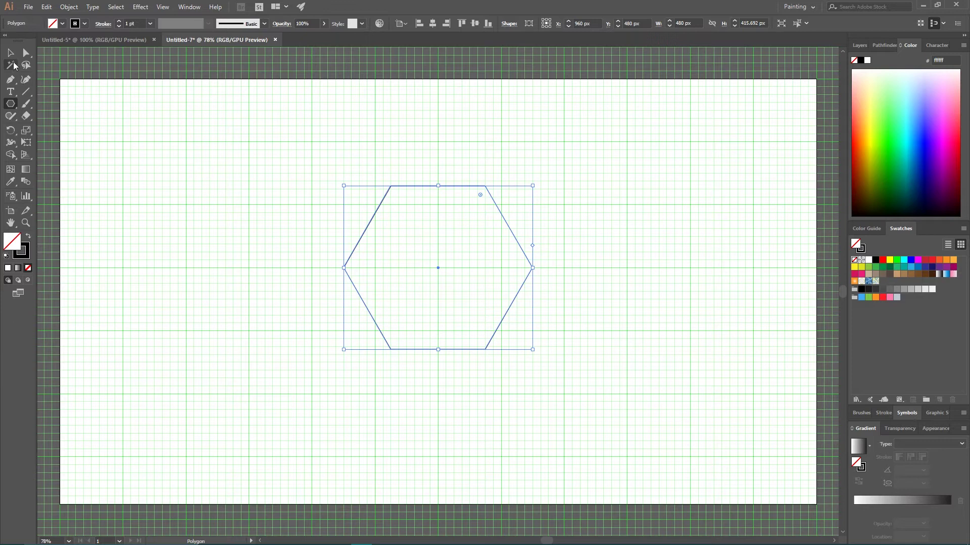
click(10, 55)
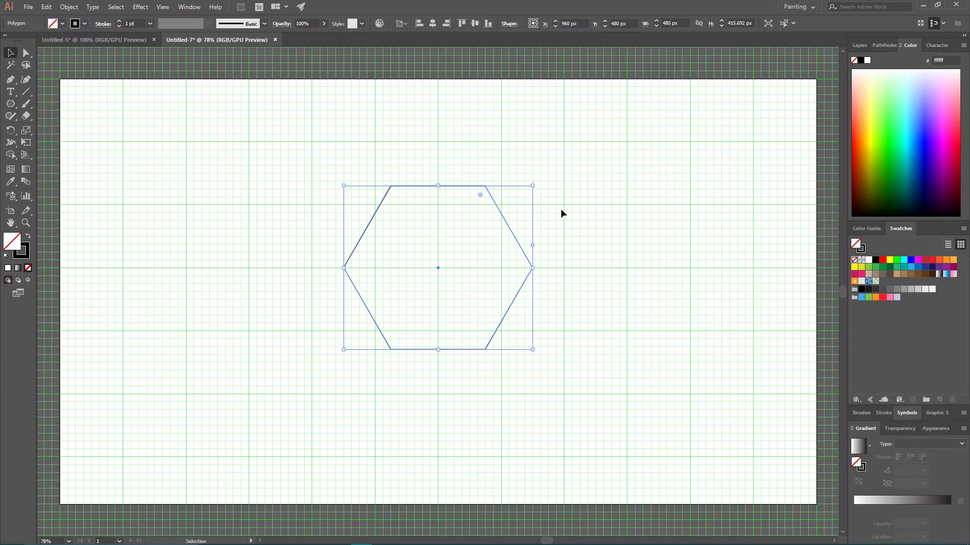
drag(535, 182, 386, 168)
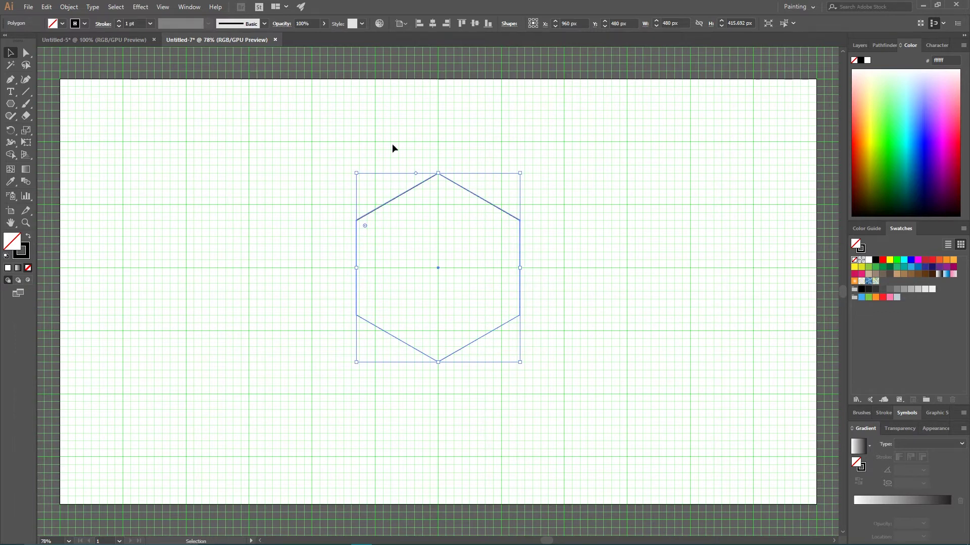
click(432, 24)
click(473, 24)
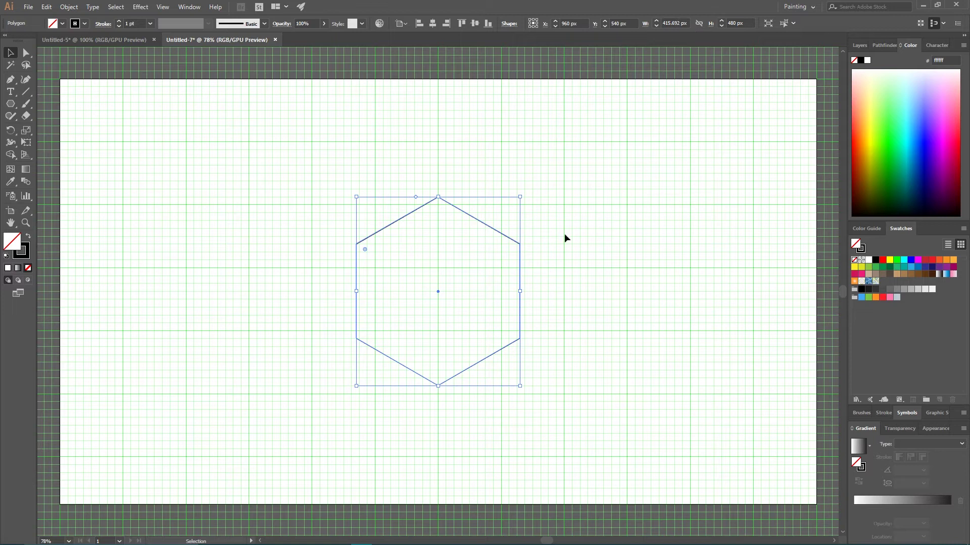
Step: Stretch the hexagon's left and right sides until it measures 480 × 480 px
drag(520, 291, 525, 291)
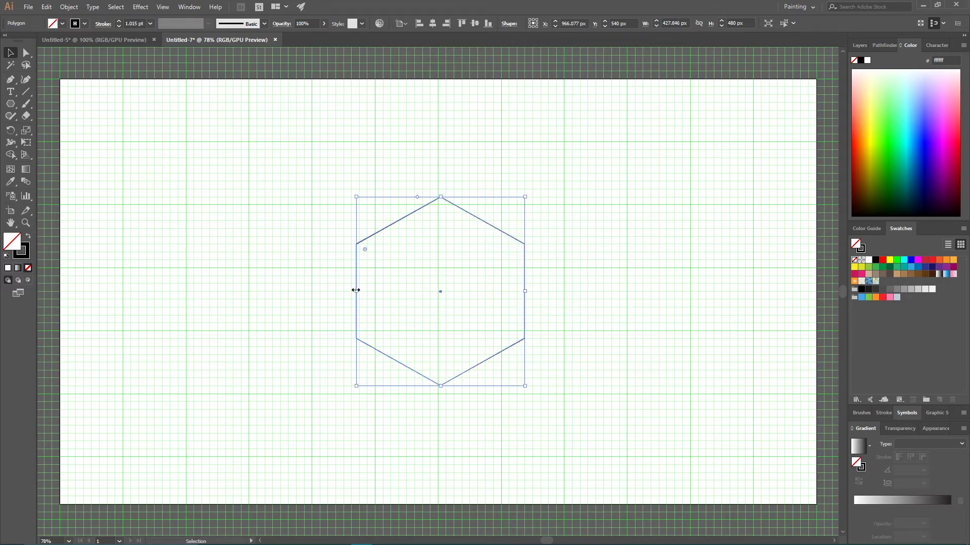
drag(356, 291, 351, 291)
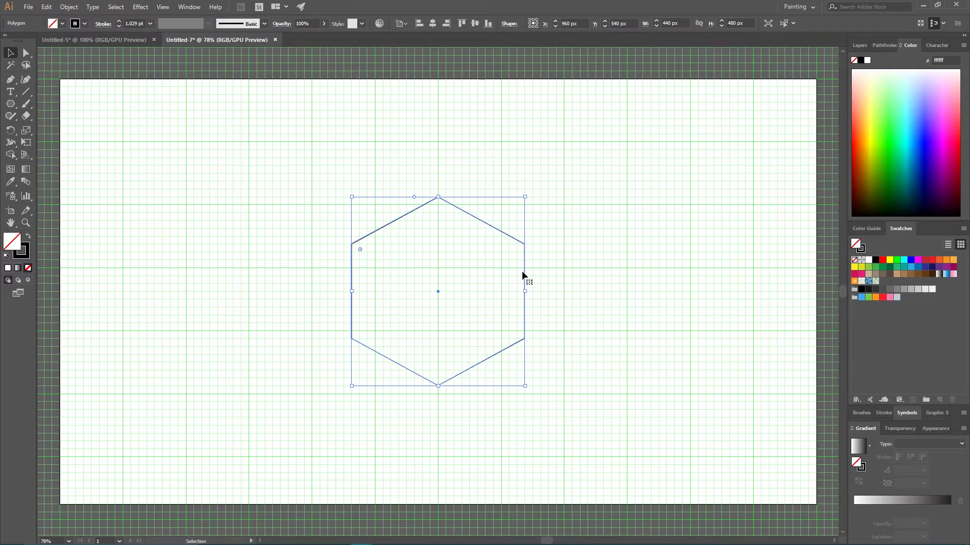
drag(524, 286, 532, 289)
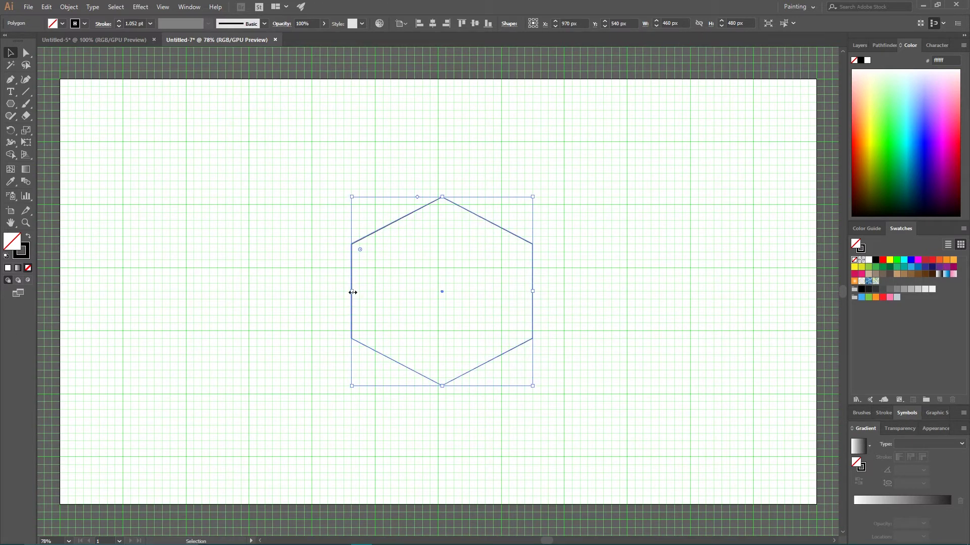
drag(352, 292, 343, 291)
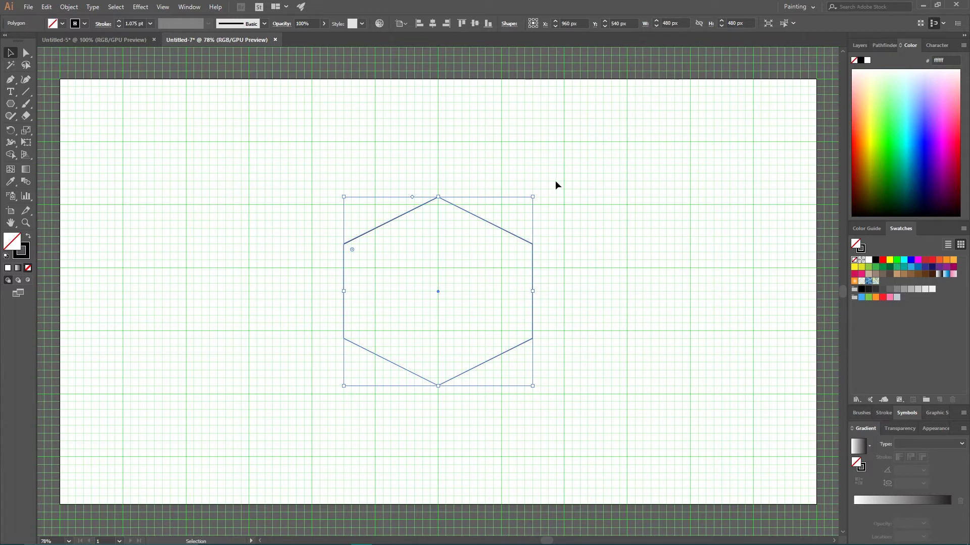
Step: Paste a copy of the hexagon in front and scale it down to 360 × 360 px
click(603, 217)
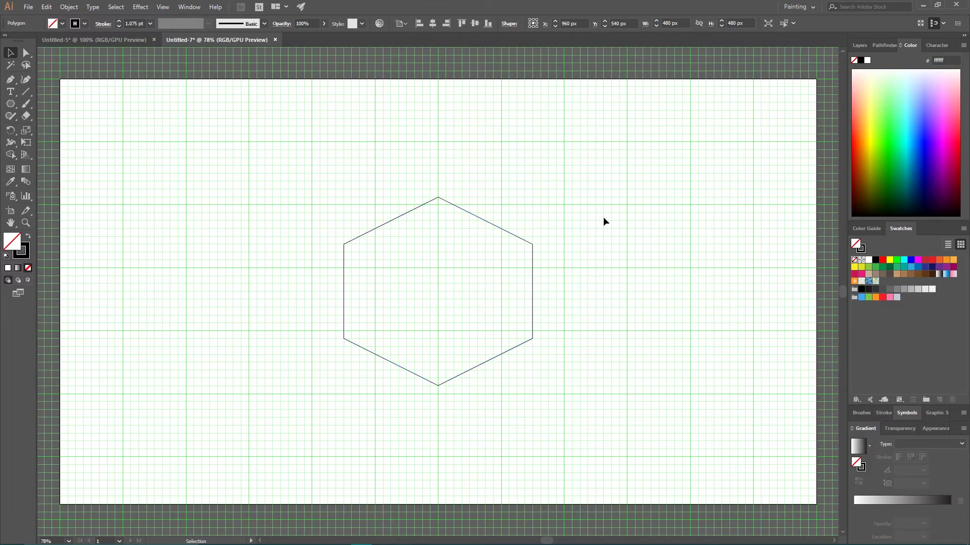
drag(407, 177, 520, 278)
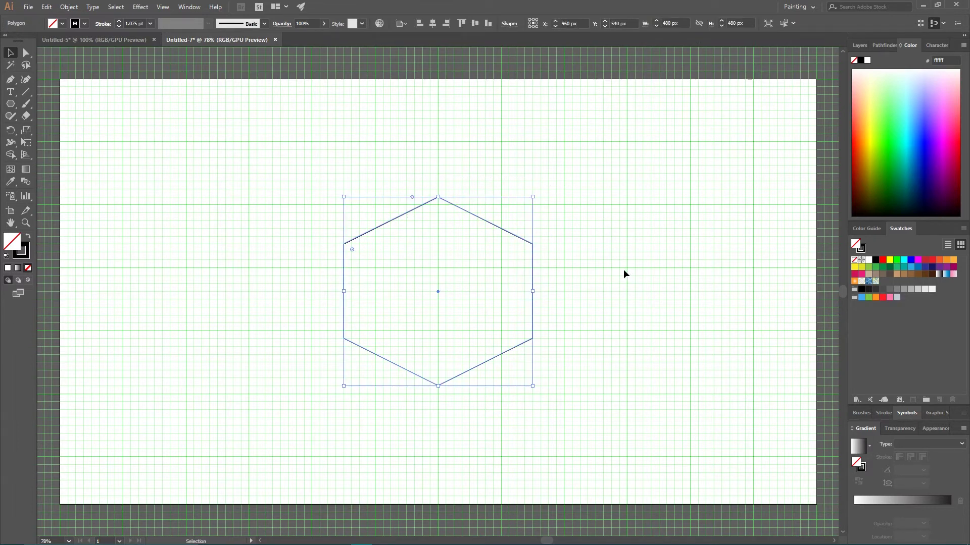
key(a)
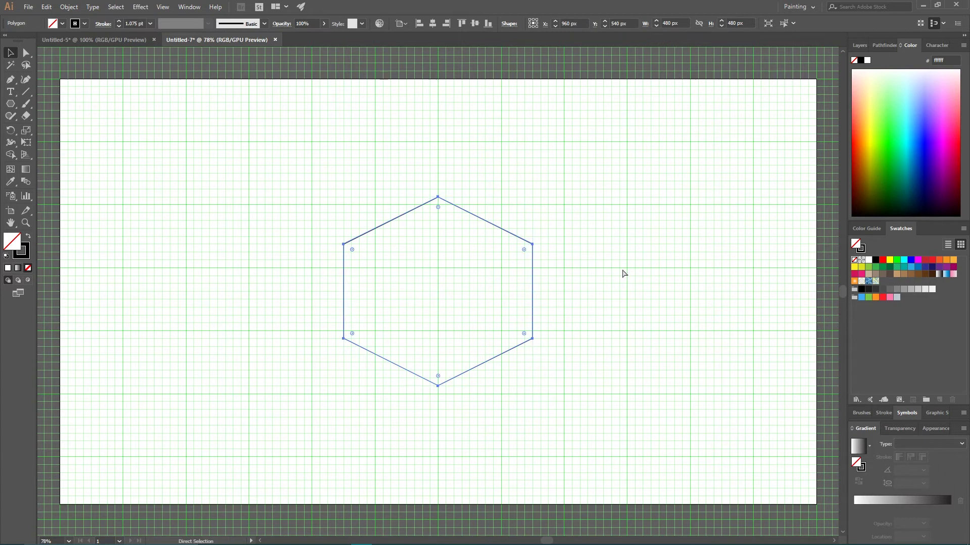
key(v)
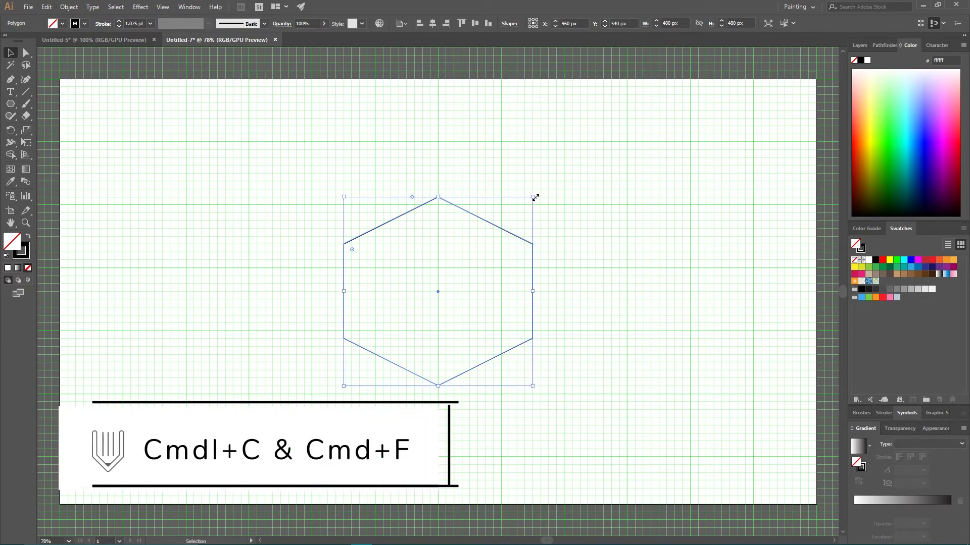
key(ctrl+c)
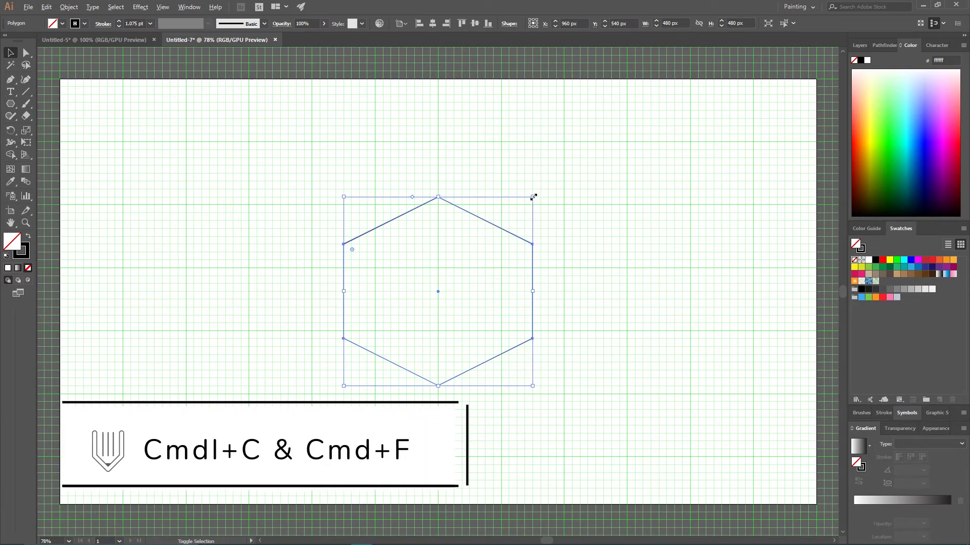
key(ctrl+f)
drag(533, 197, 512, 207)
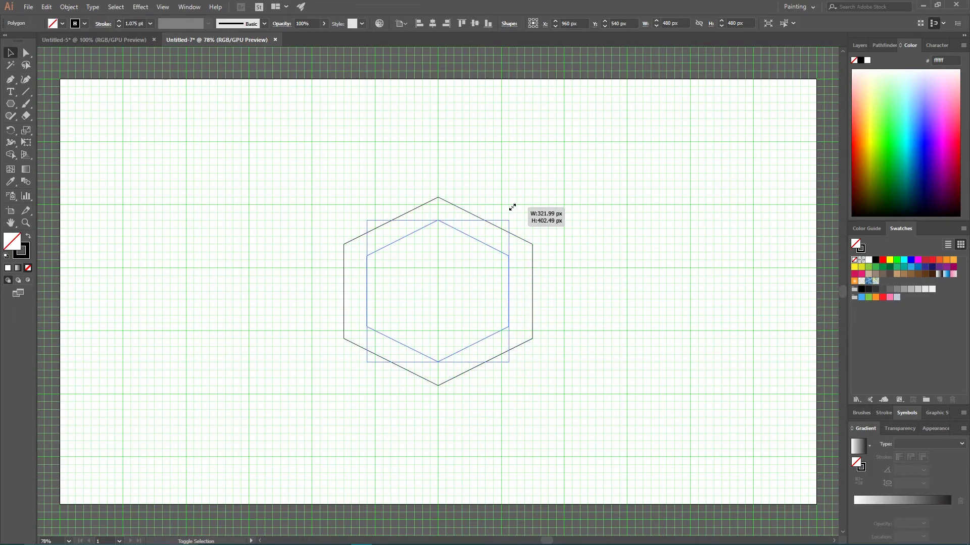
drag(512, 207, 511, 208)
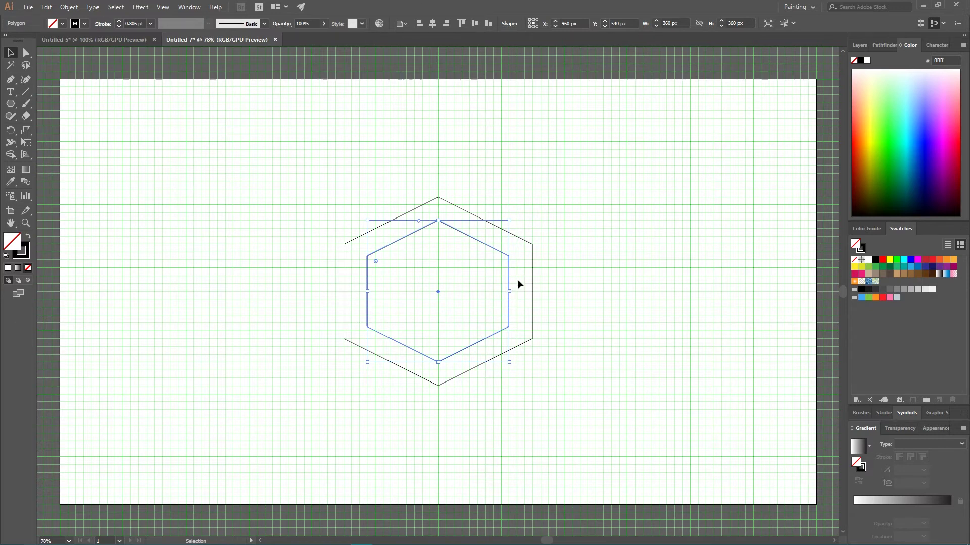
Step: Add a 240 × 240 px hexagon copy inside, then select the innermost hexagon
key(a)
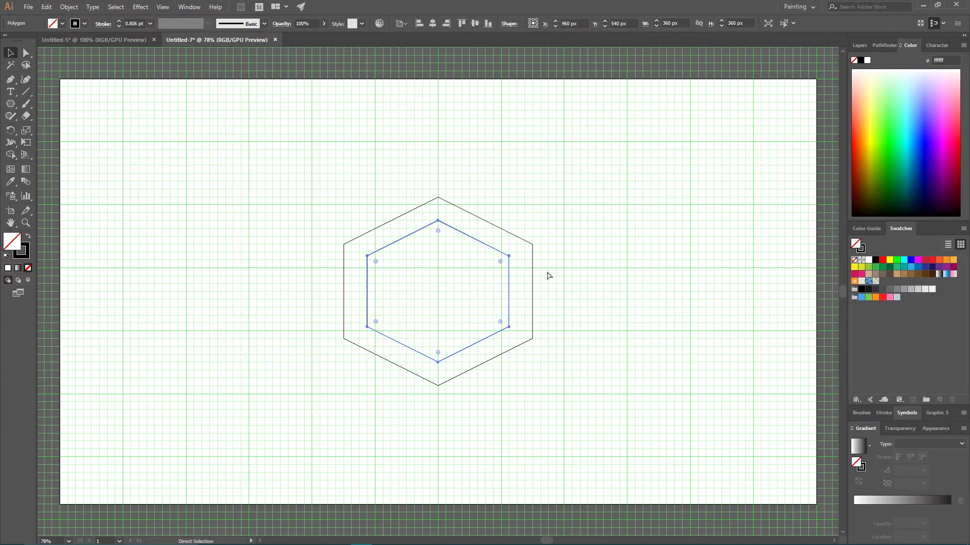
key(v)
drag(509, 220, 453, 248)
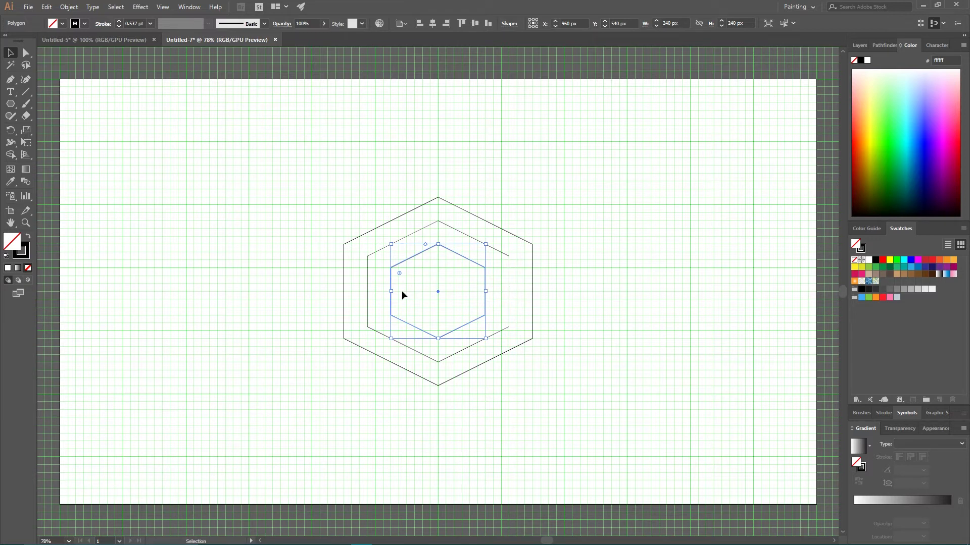
click(367, 291)
click(343, 285)
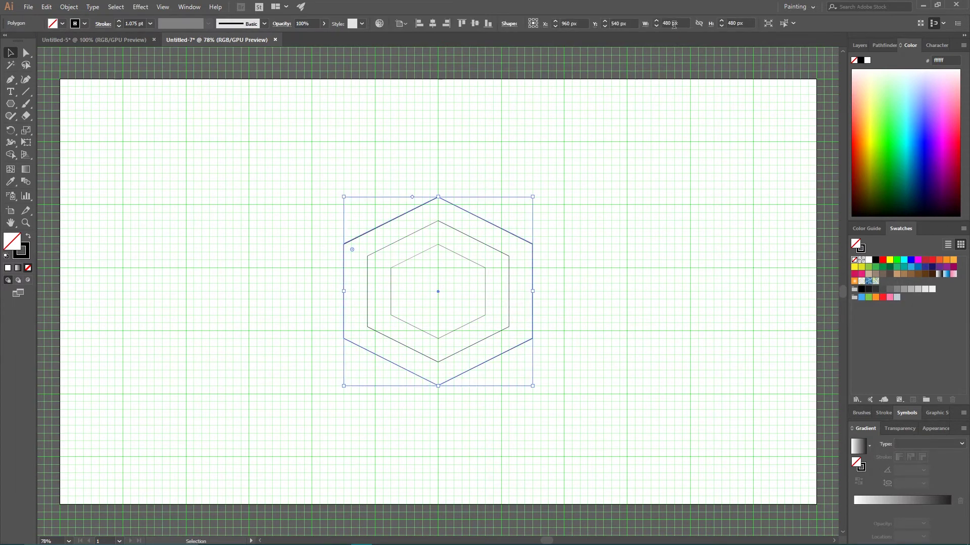
click(368, 280)
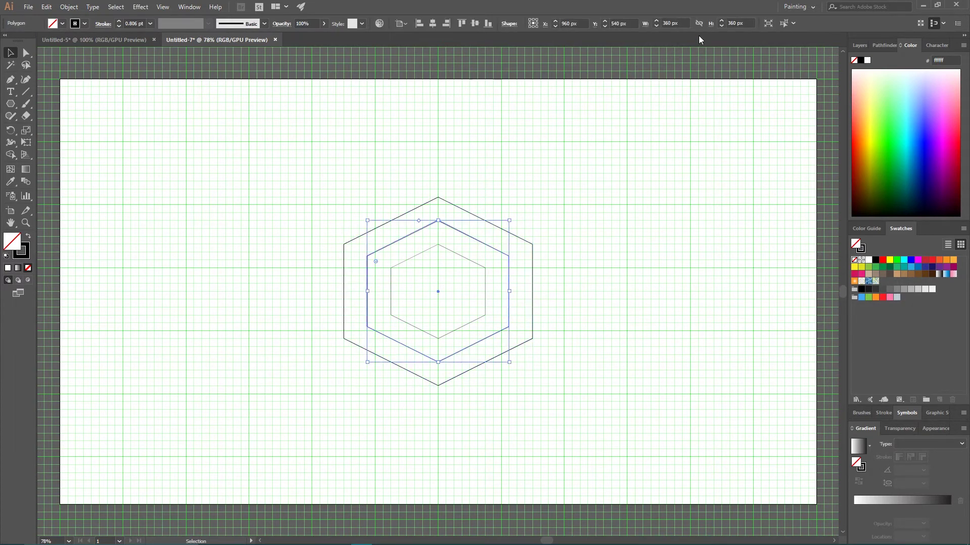
click(392, 278)
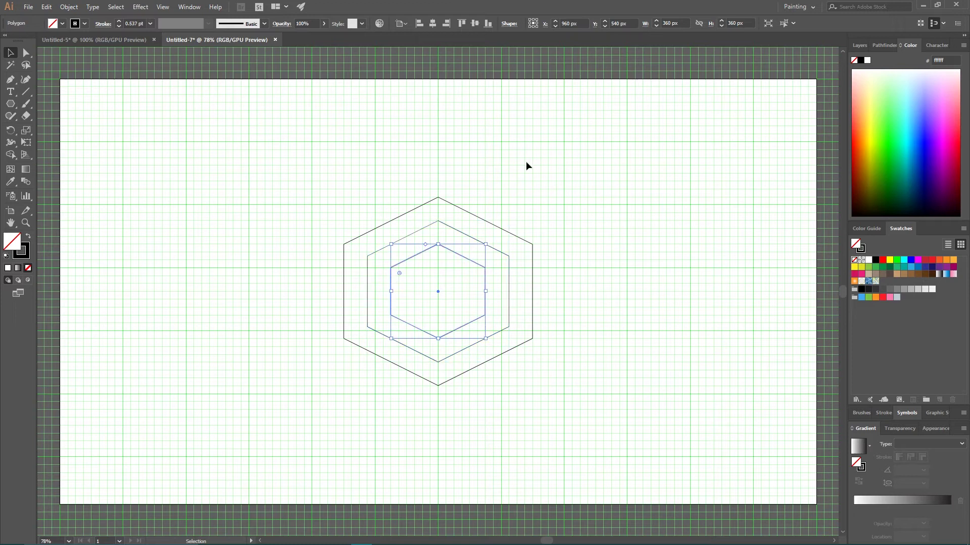
Step: Give all three hexagons a 1 pt stroke
click(420, 179)
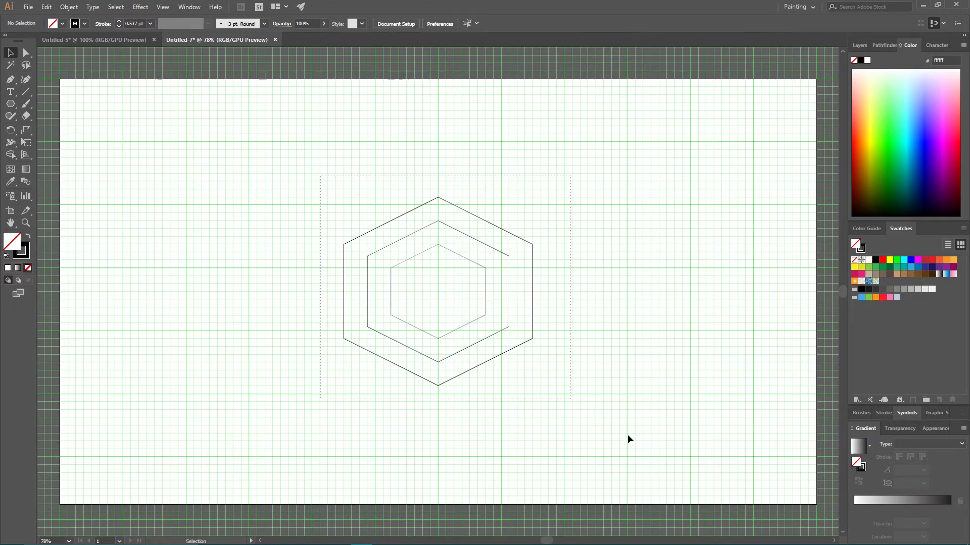
drag(627, 434, 387, 192)
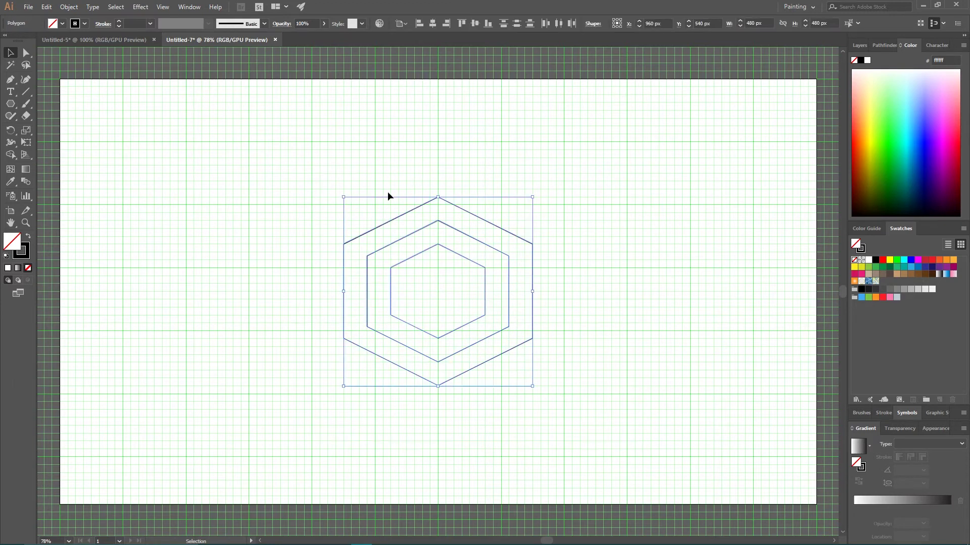
click(119, 20)
click(118, 21)
click(320, 244)
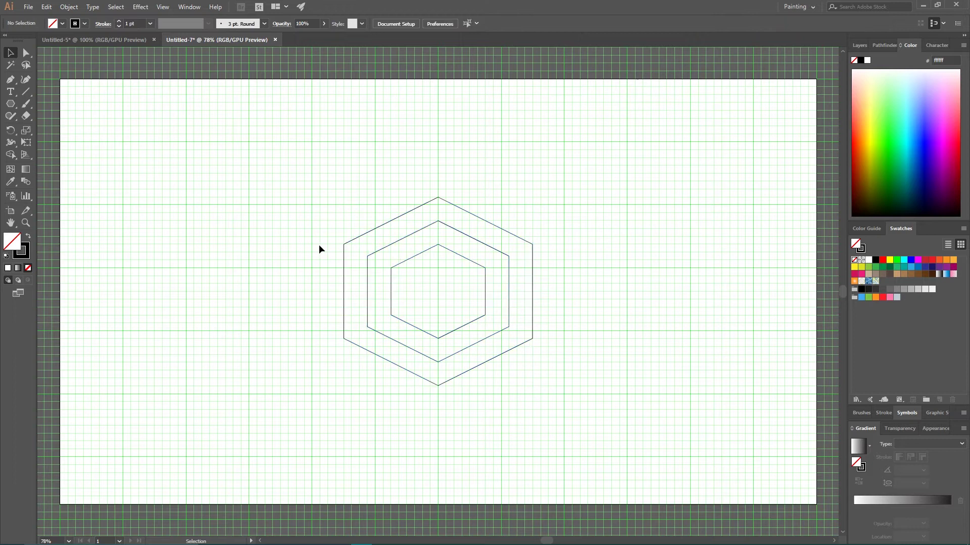
Step: Draw a long vertical line through the hexagons and select everything together
click(23, 94)
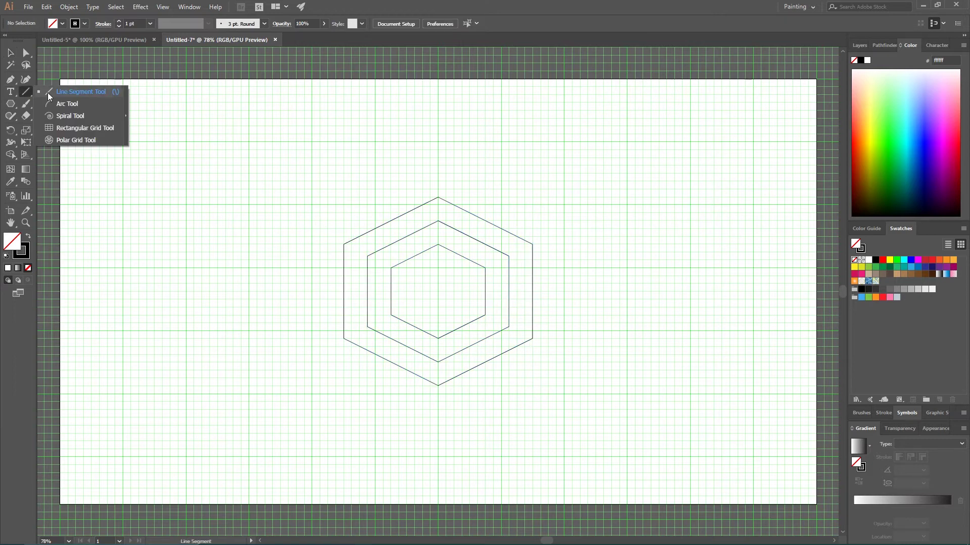
click(81, 92)
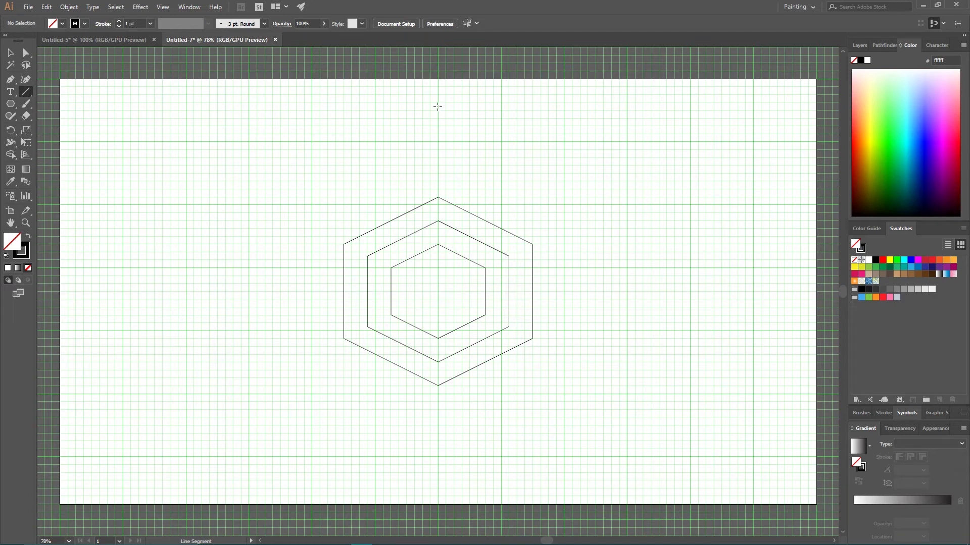
drag(437, 107, 434, 457)
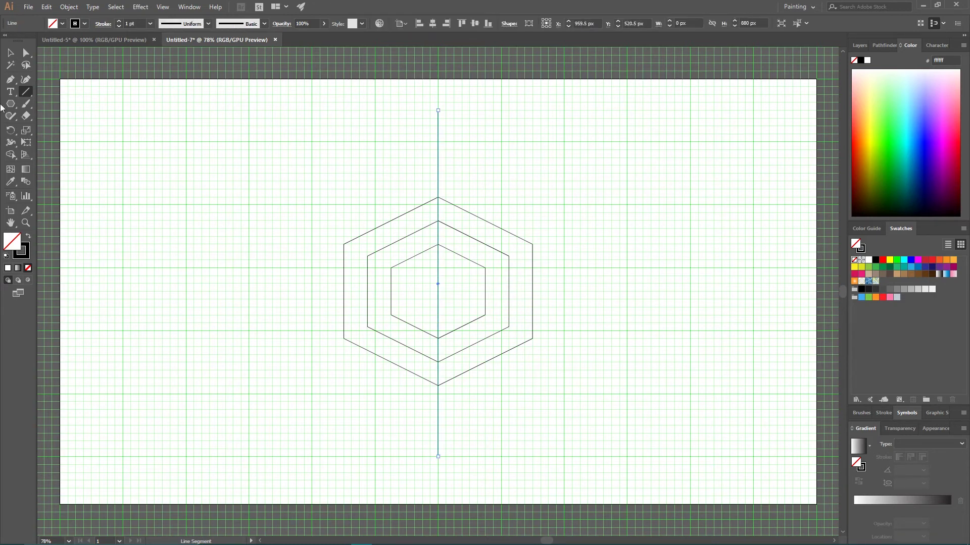
click(10, 52)
drag(240, 165, 727, 418)
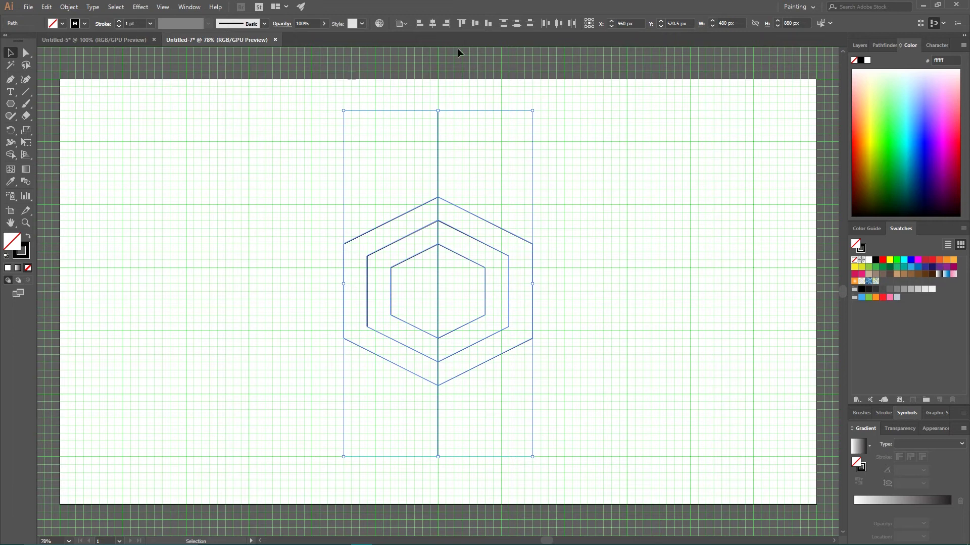
Step: Centre the vertical line on the hexagons and draw the first diagonal through opposite corners
click(435, 25)
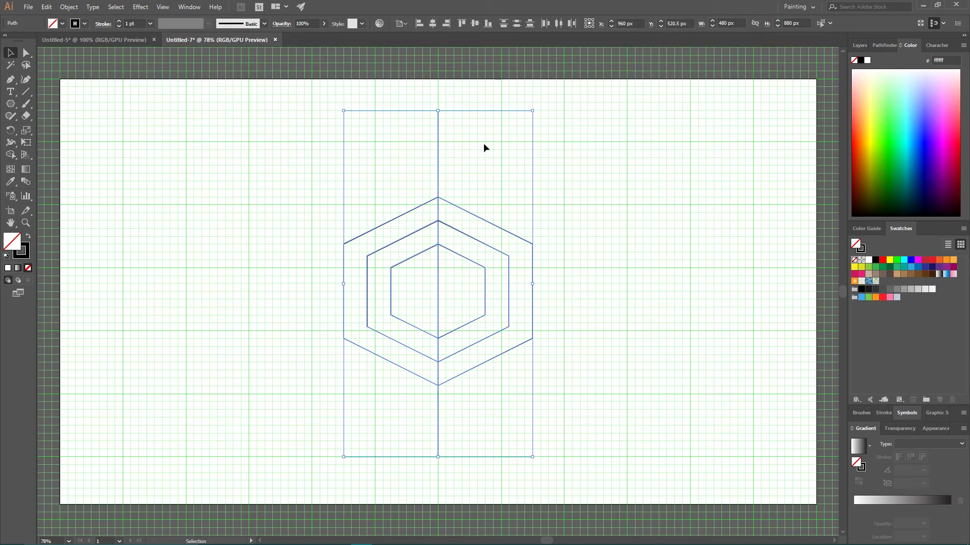
click(455, 147)
click(25, 92)
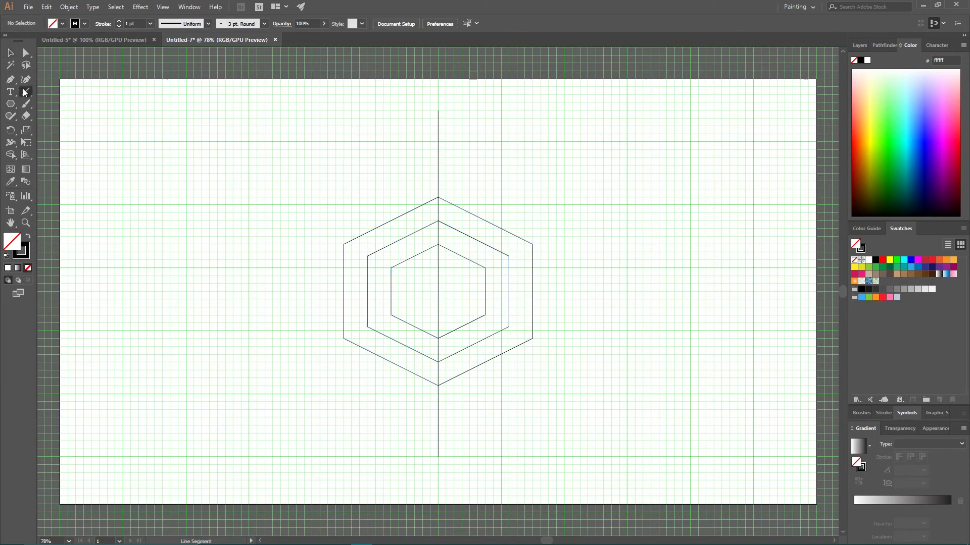
drag(25, 91, 82, 93)
drag(322, 238, 564, 354)
key(a)
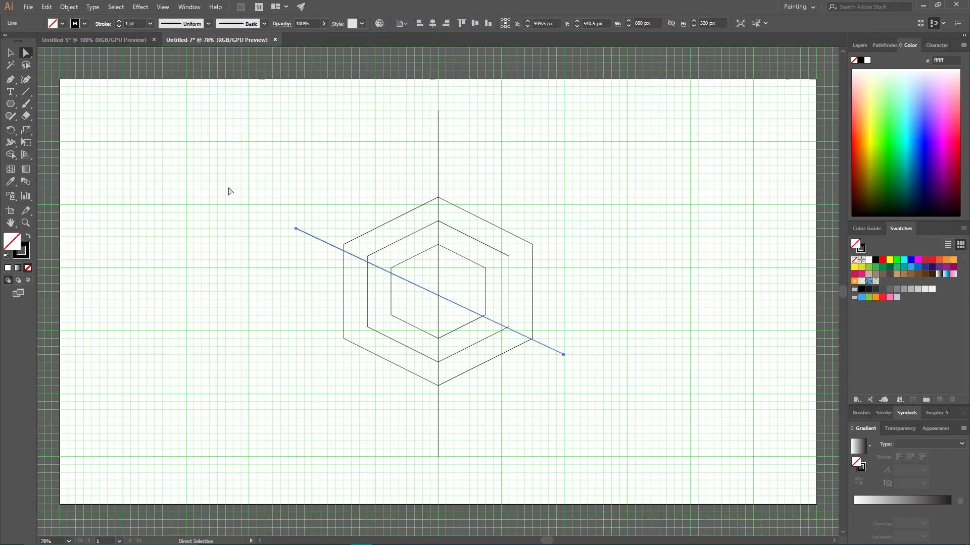
drag(296, 229, 296, 221)
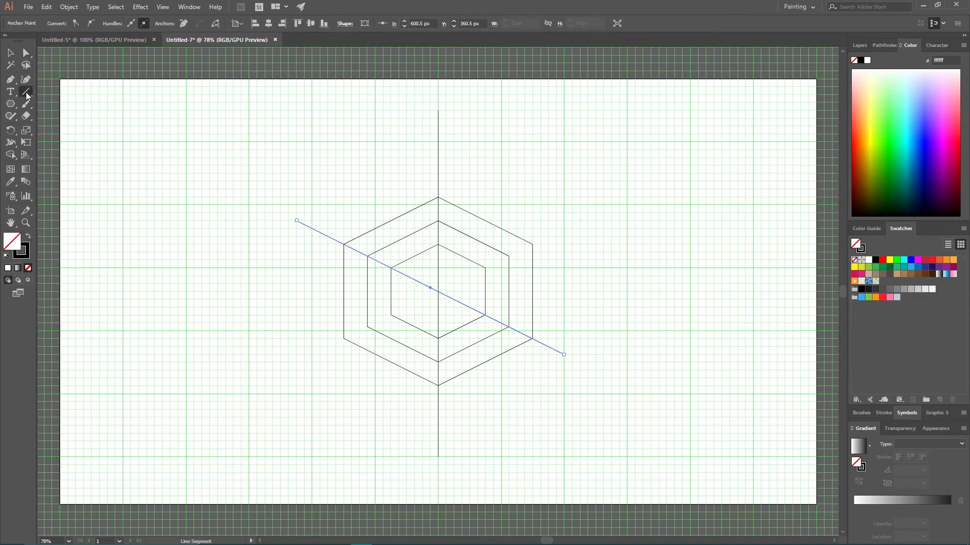
Step: Draw the second diagonal through the centre, snapping its upper endpoint onto the corner
key(backslash)
drag(572, 223, 311, 354)
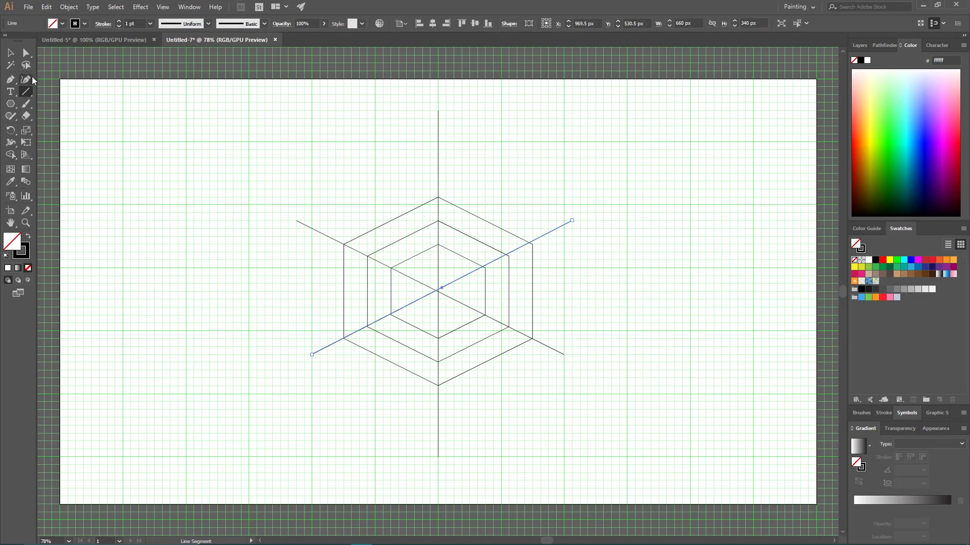
click(26, 53)
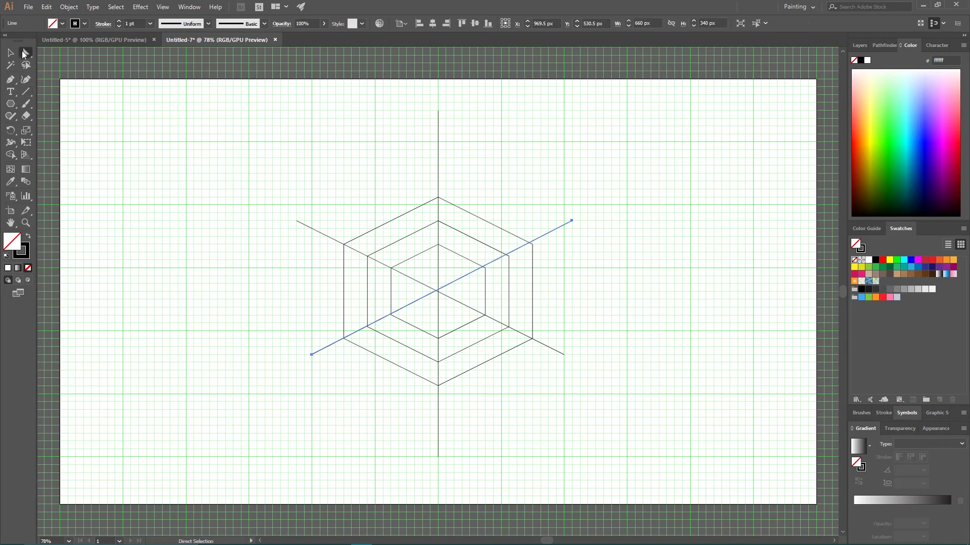
click(572, 221)
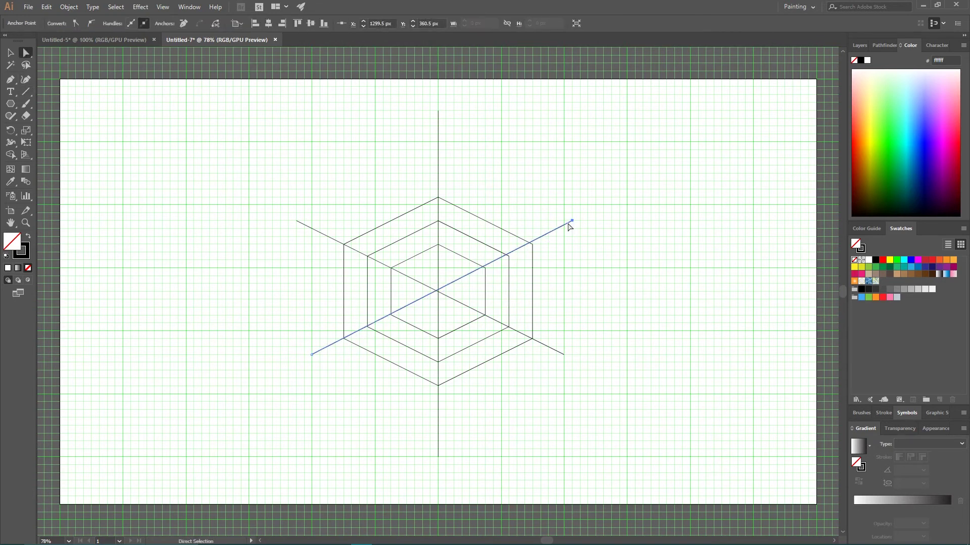
key(ctrl+plus)
key(ctrl+plus)
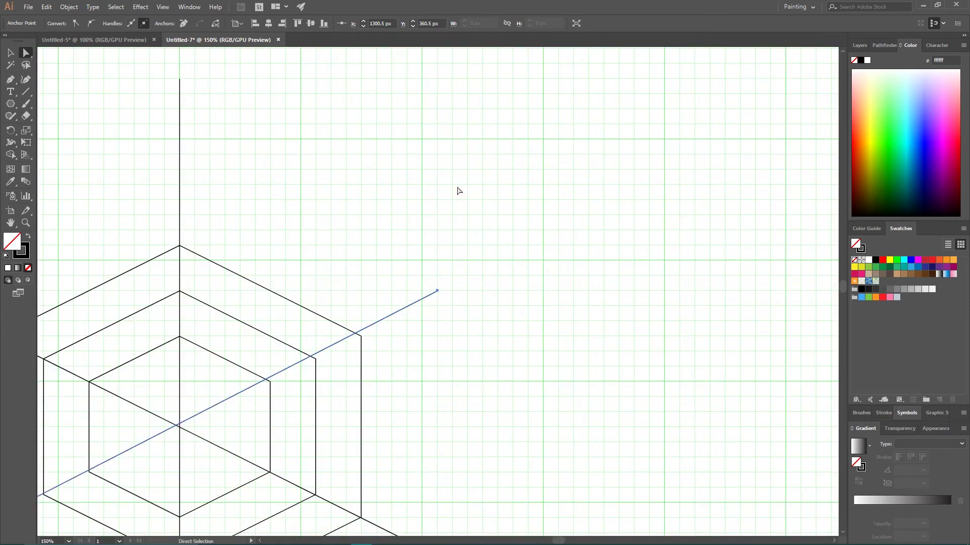
scroll(459, 191, down, 5)
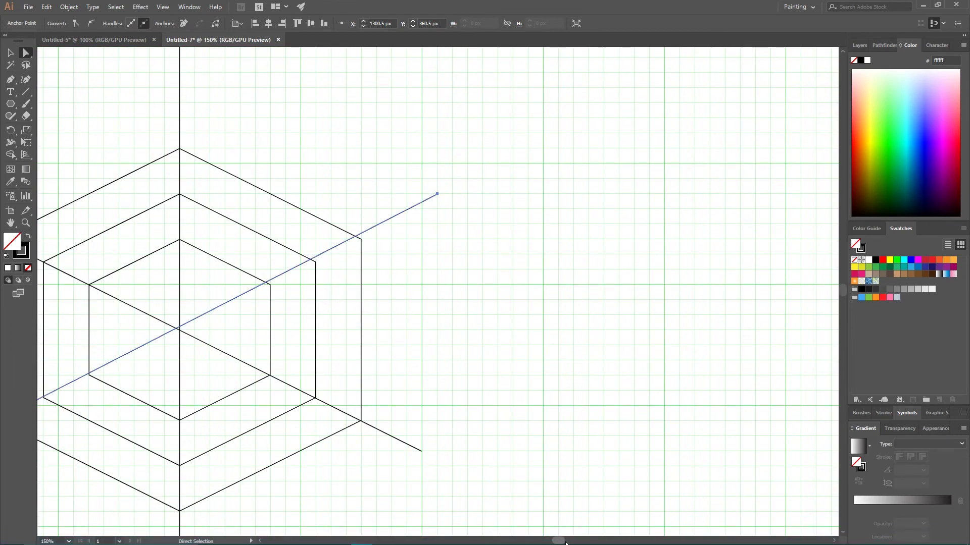
scroll(555, 539, left, 3)
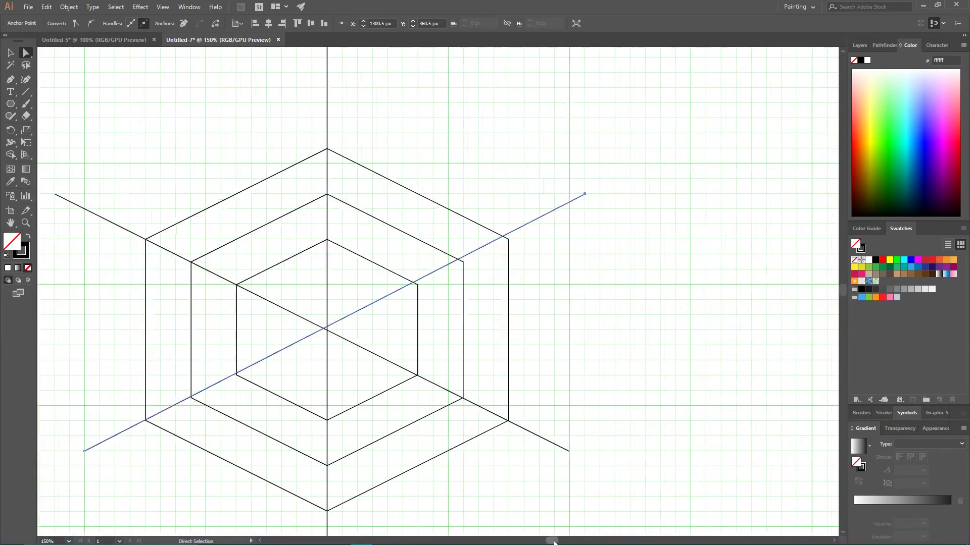
drag(597, 193, 581, 209)
click(573, 203)
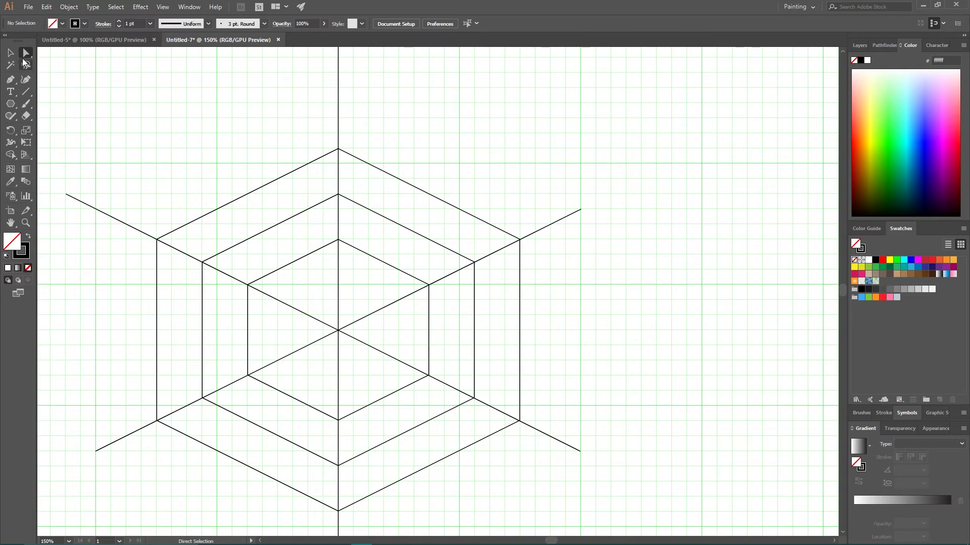
click(10, 53)
key(ctrl+a)
Step: With Shape Builder, merge the inner triangles into the cube's left, top and right faces
scroll(240, 166, down, 2)
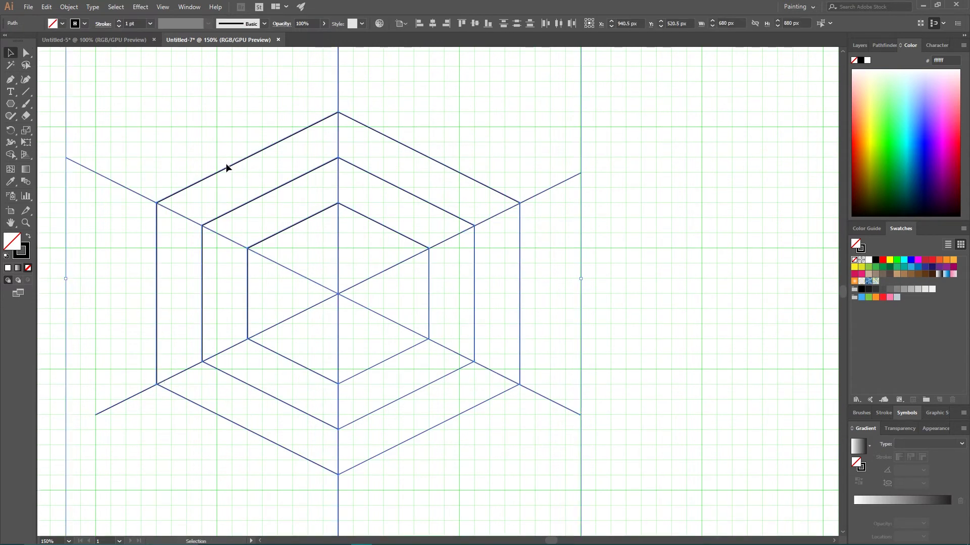
click(20, 159)
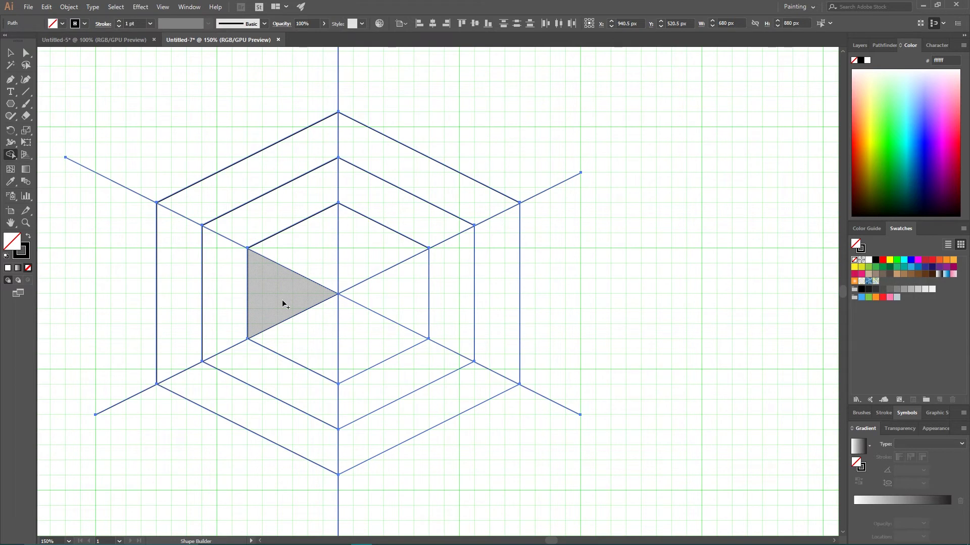
key(shift+m)
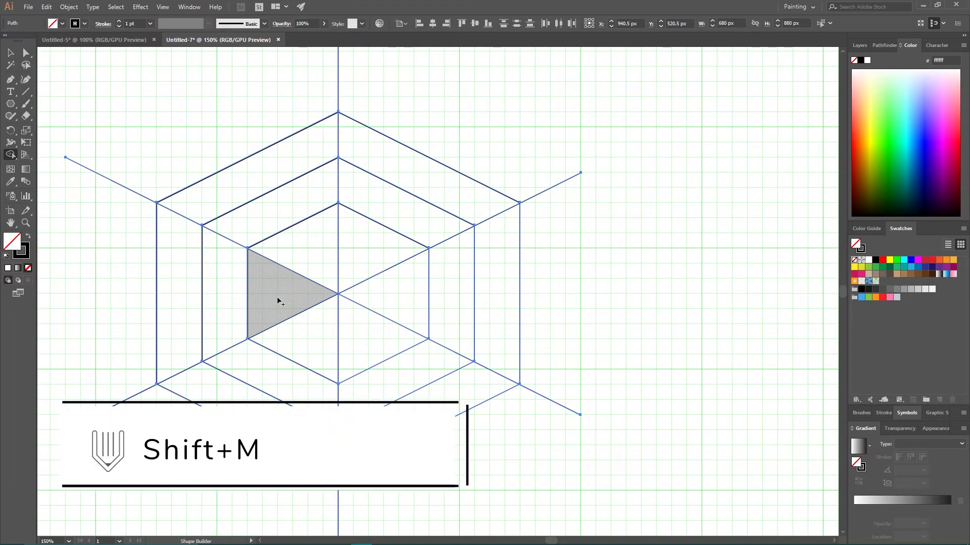
drag(273, 287, 308, 337)
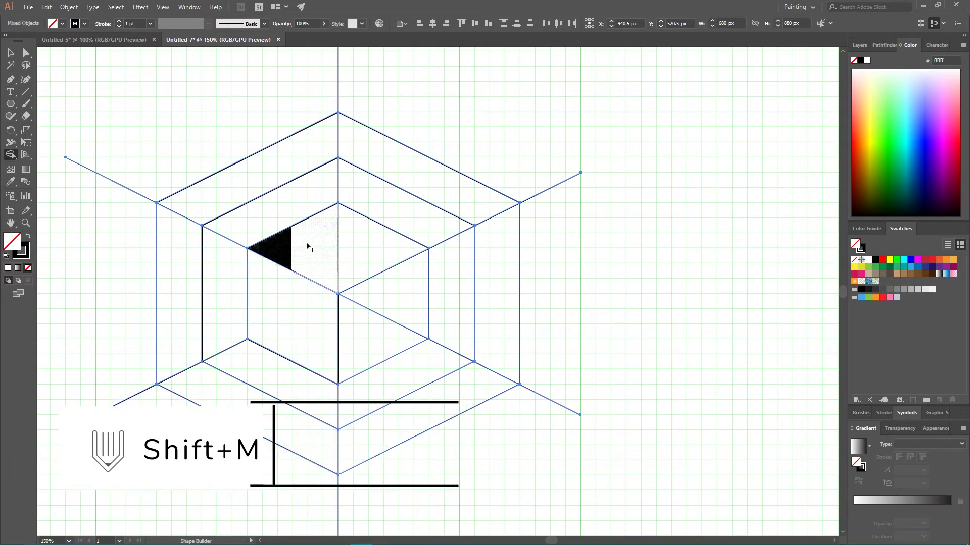
drag(308, 246, 374, 247)
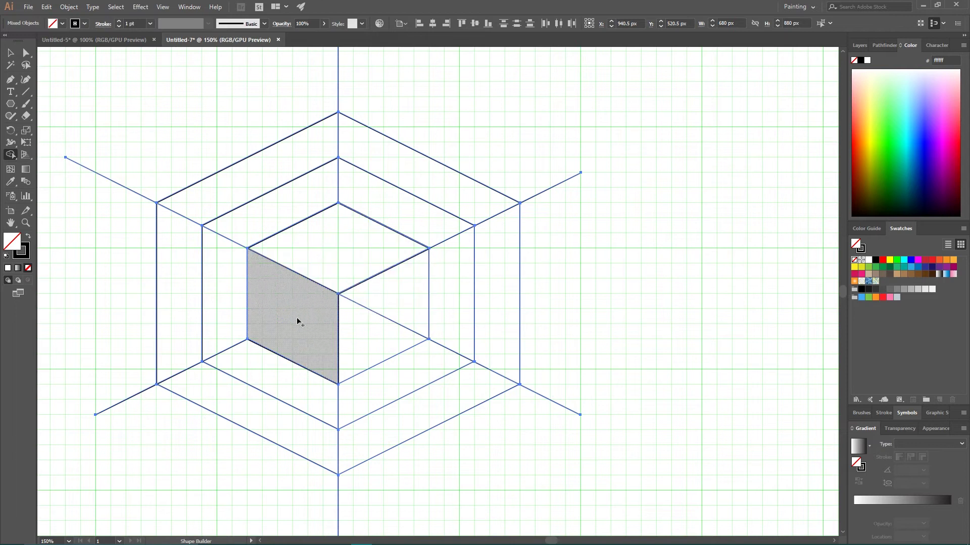
drag(404, 299, 389, 330)
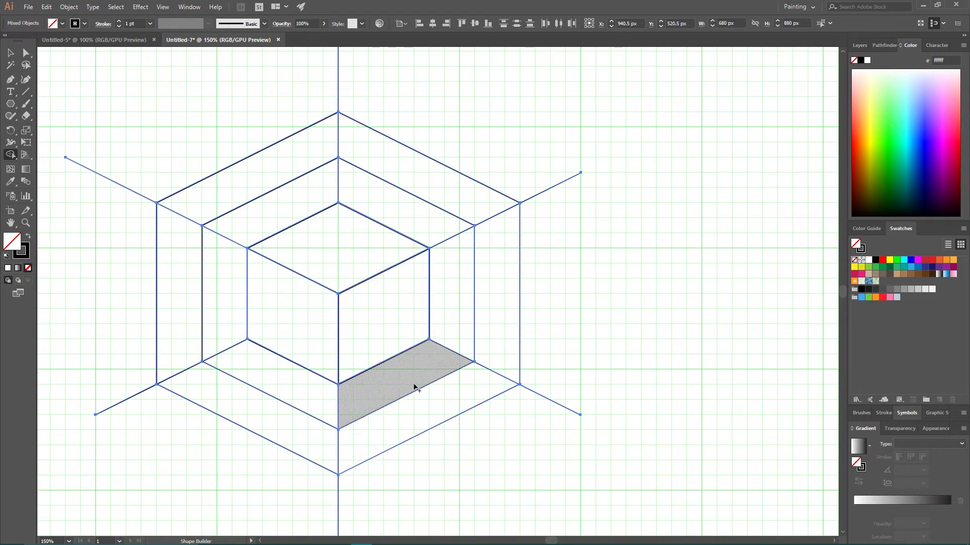
Step: Build the surrounding band regions into separate shapes, merging adjacent bands together
click(398, 385)
drag(321, 396, 270, 360)
click(225, 264)
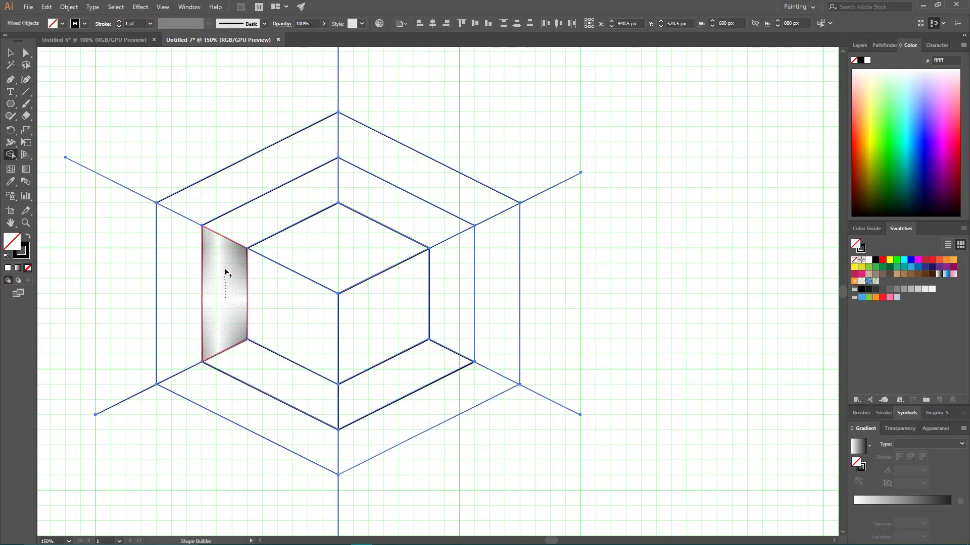
drag(260, 218, 280, 209)
drag(368, 189, 373, 198)
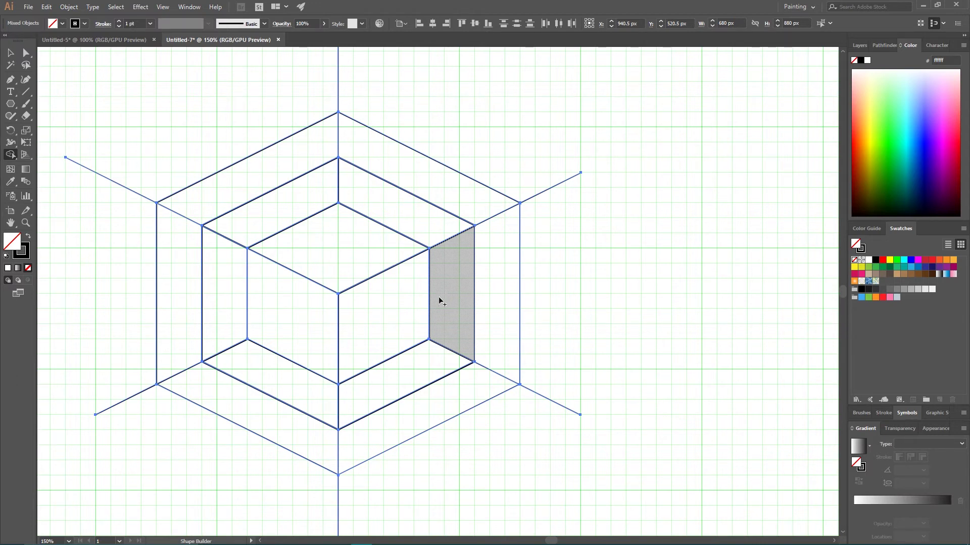
mouse_move(452, 290)
mouse_down()
mouse_move(492, 303)
mouse_move(501, 324)
mouse_move(474, 384)
mouse_up()
mouse_move(485, 217)
mouse_down()
mouse_move(440, 173)
mouse_move(352, 146)
mouse_move(315, 144)
mouse_move(285, 173)
mouse_up()
drag(180, 245, 202, 396)
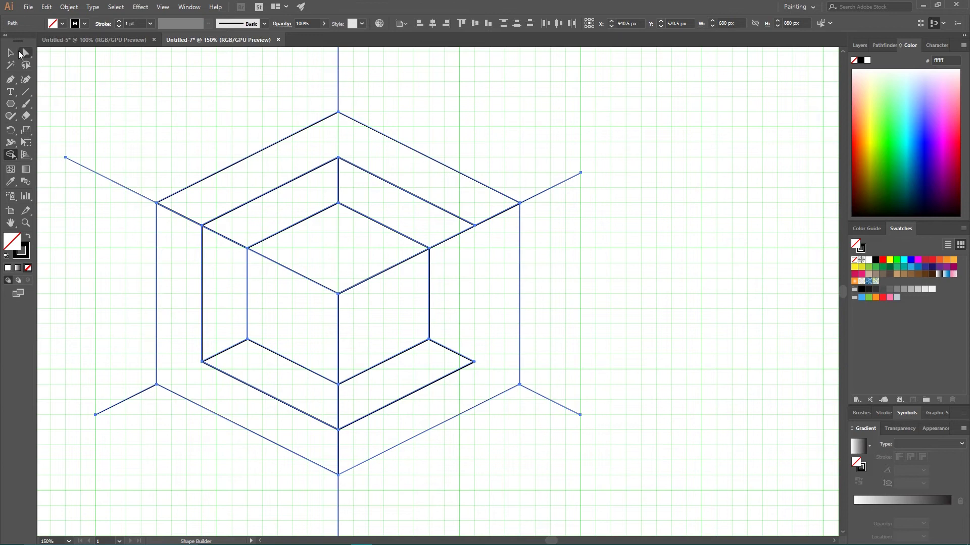
Step: Delete the five leftover axis line segments sticking out beyond the outer hexagon
click(14, 53)
click(88, 130)
click(86, 168)
key(Delete)
drag(242, 87, 400, 93)
key(Delete)
drag(500, 123, 574, 169)
key(Delete)
drag(594, 337, 563, 423)
key(Delete)
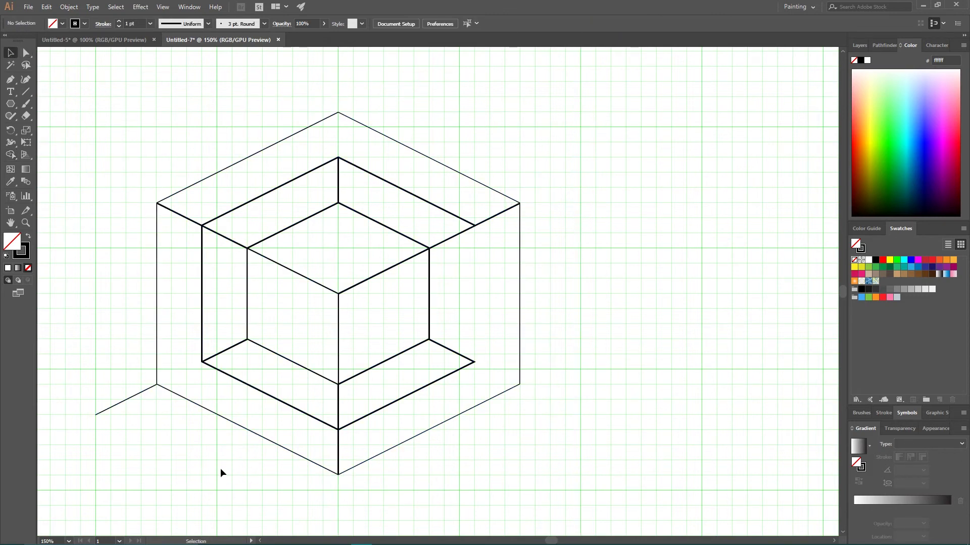
drag(154, 417, 79, 378)
key(Delete)
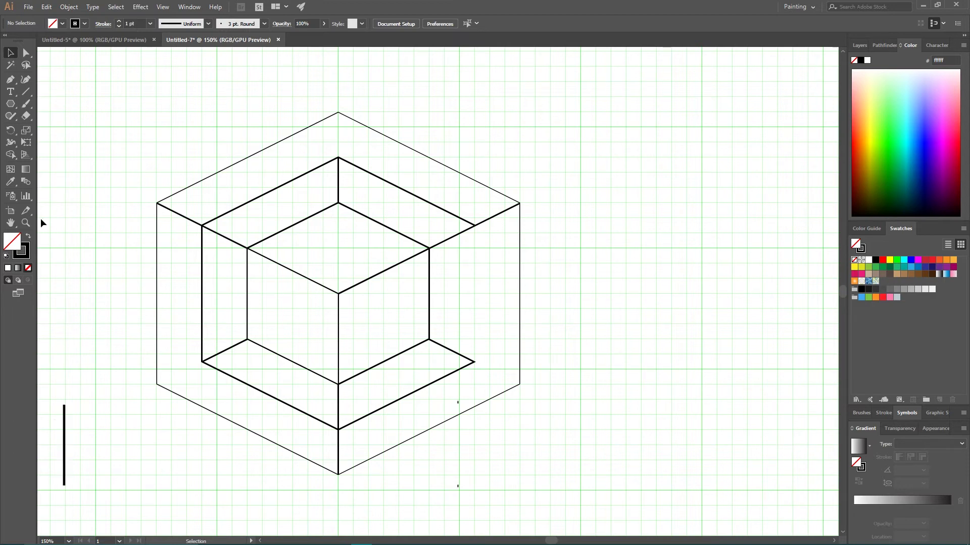
Step: Draw an 80 × 80 px circle at the upper right of the artboard
click(14, 105)
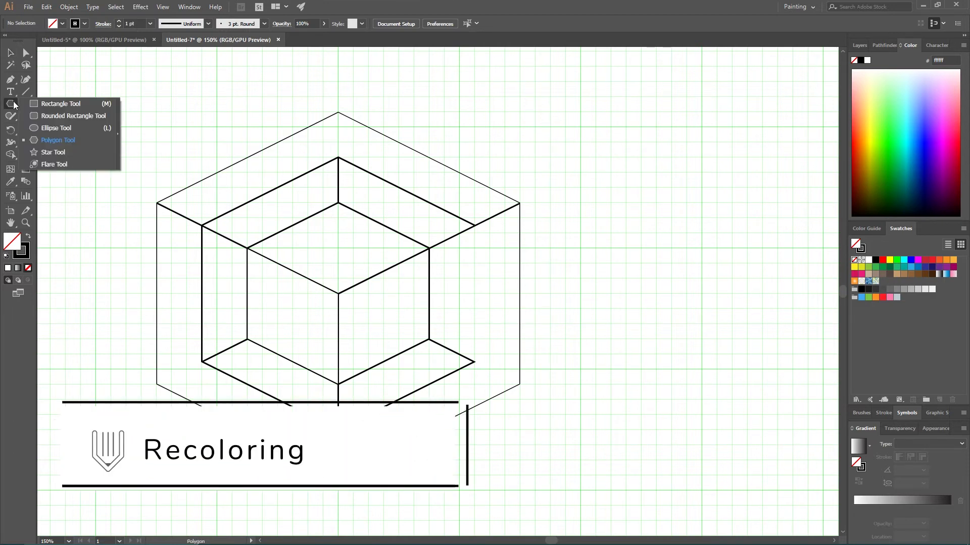
click(46, 126)
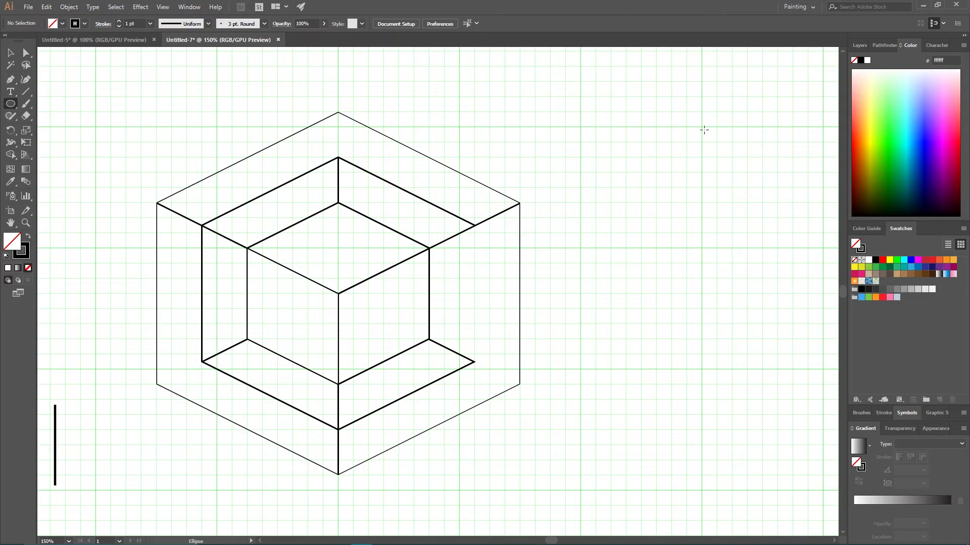
scroll(705, 131, up, 1)
drag(731, 104, 755, 140)
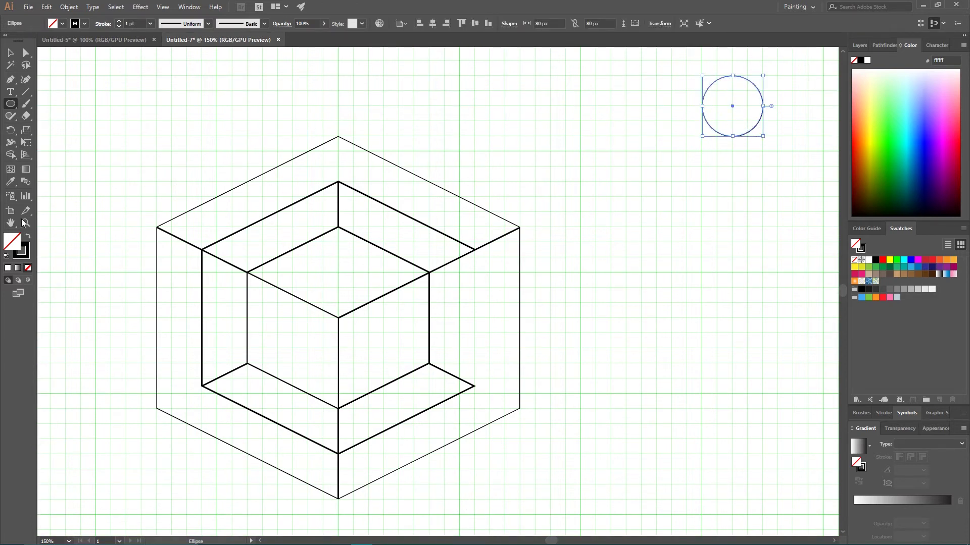
Step: Give the circle a yellow-green fill with no outline
click(28, 236)
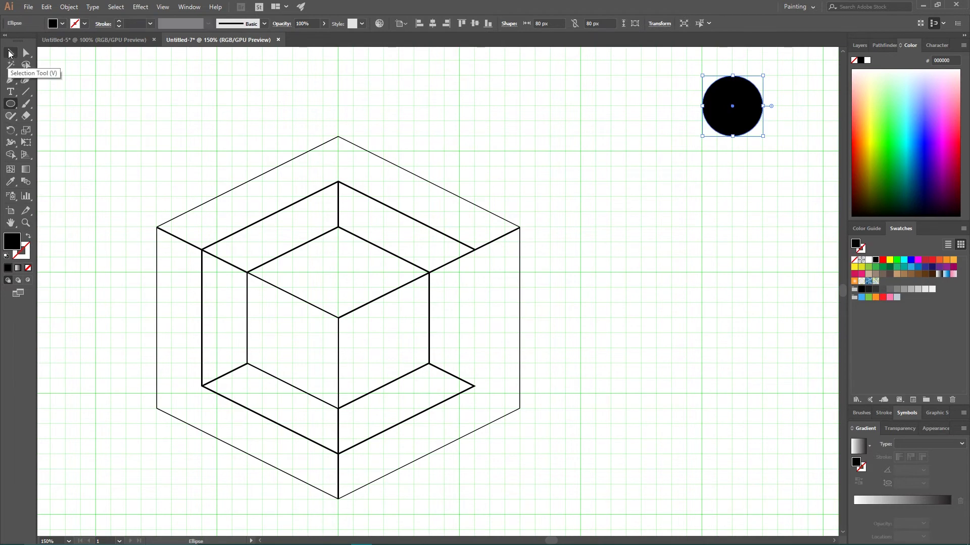
click(10, 53)
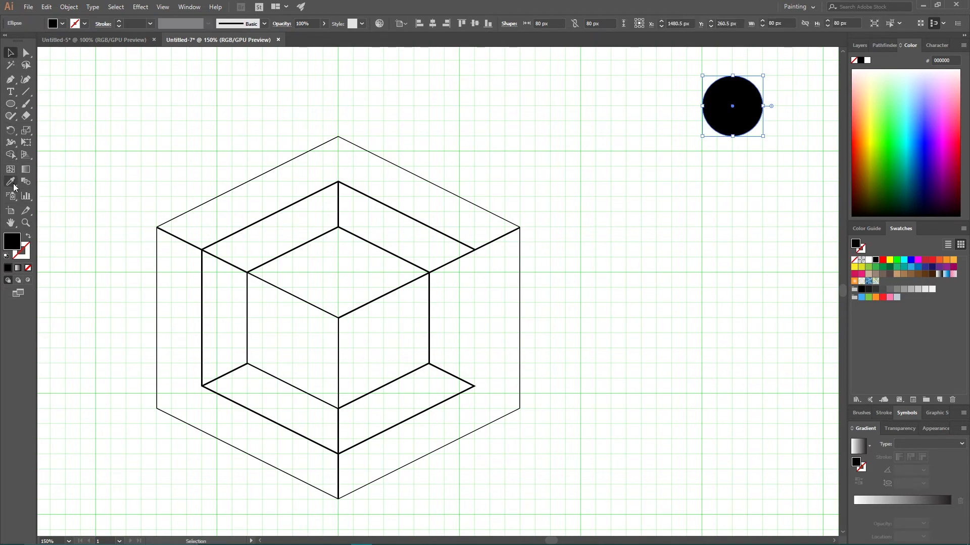
click(876, 127)
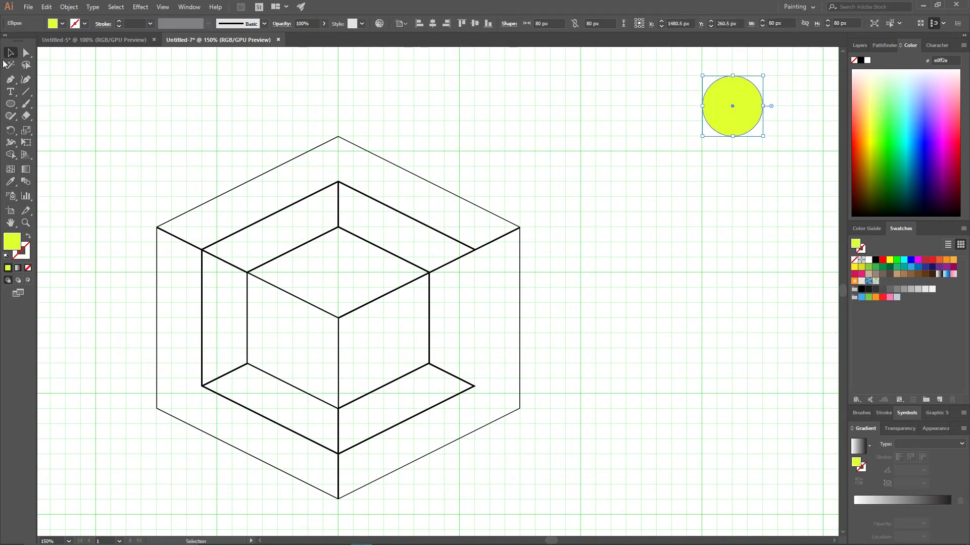
click(531, 153)
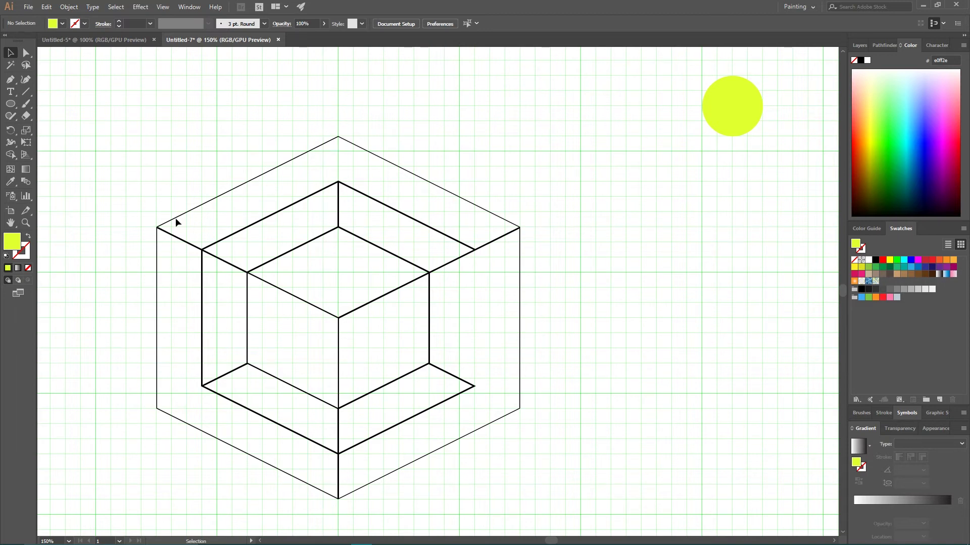
click(422, 410)
Step: Select the five C pieces and turn their outlines into solid black fills
shift+click(260, 417)
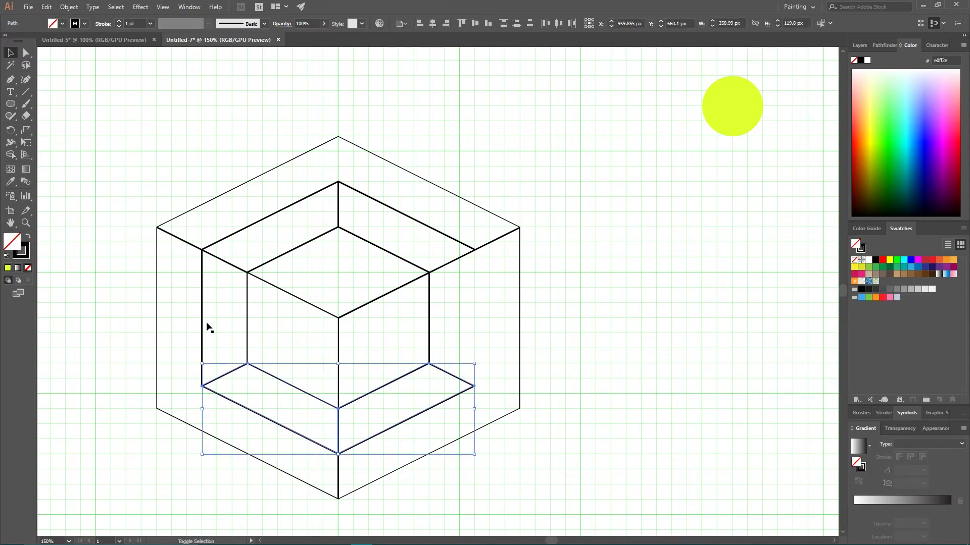
shift+click(203, 305)
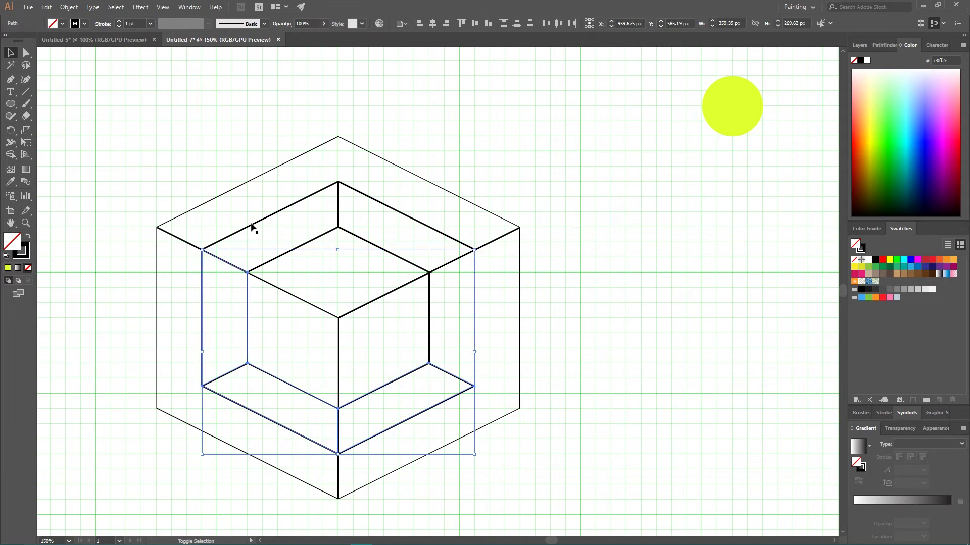
shift+click(255, 224)
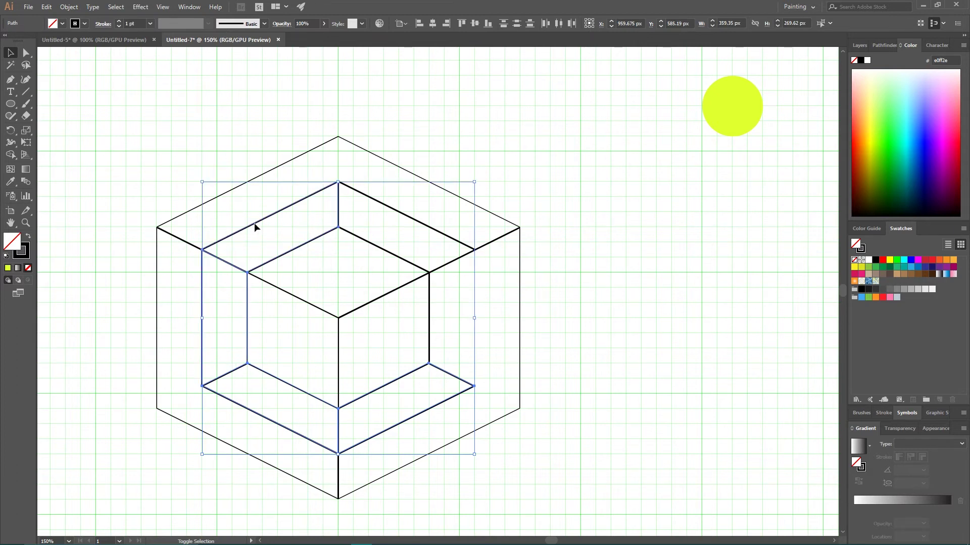
shift+click(401, 218)
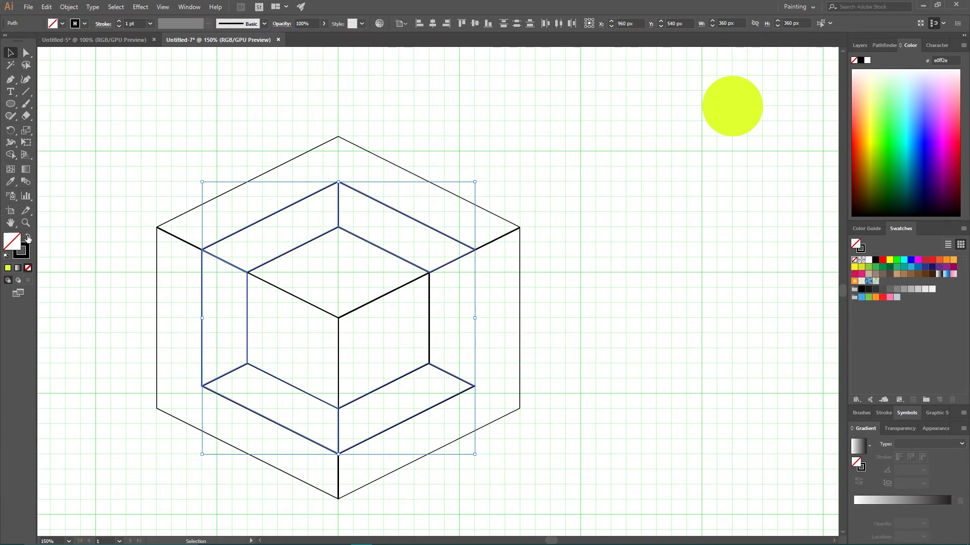
key(shift+x)
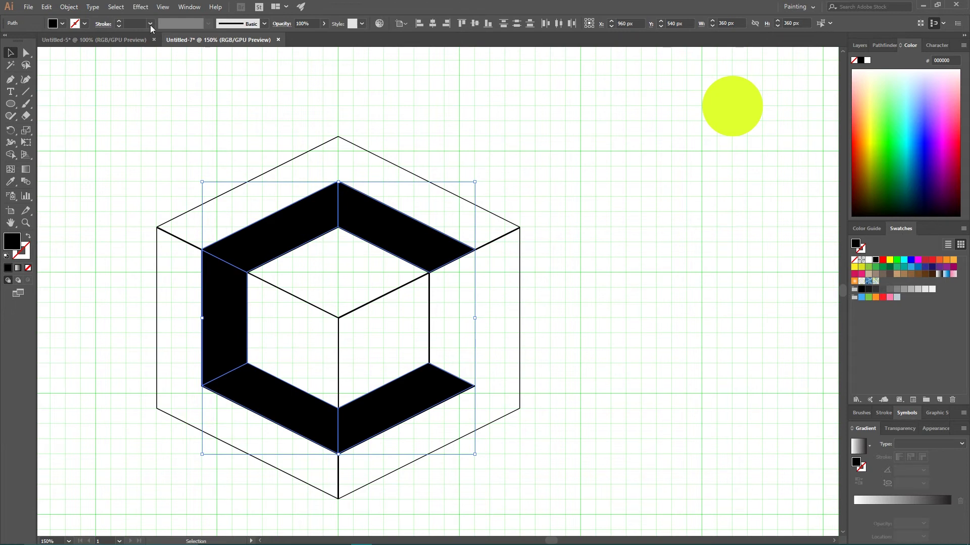
click(189, 7)
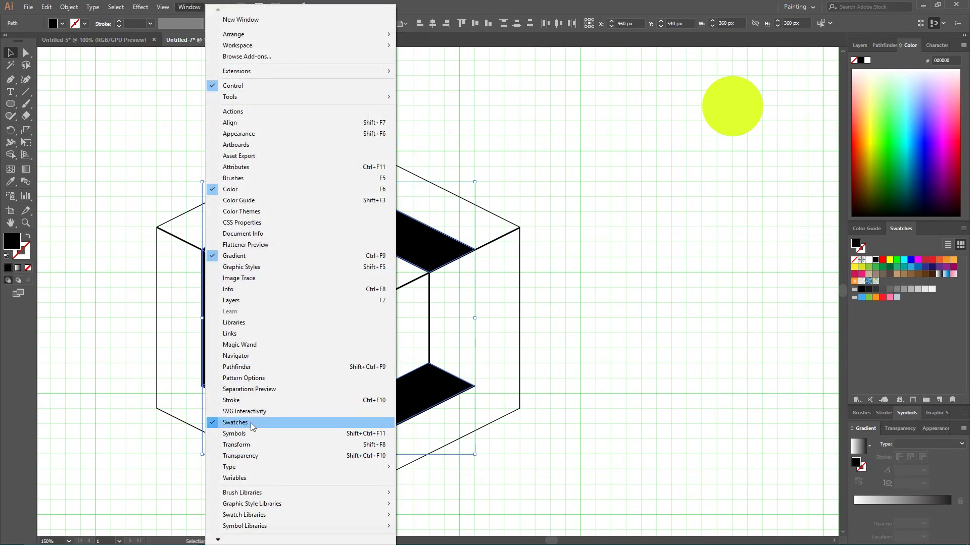
Step: Build a Monochromatic teal-blue theme in Adobe Color Themes and add its five colours to Swatches
click(880, 371)
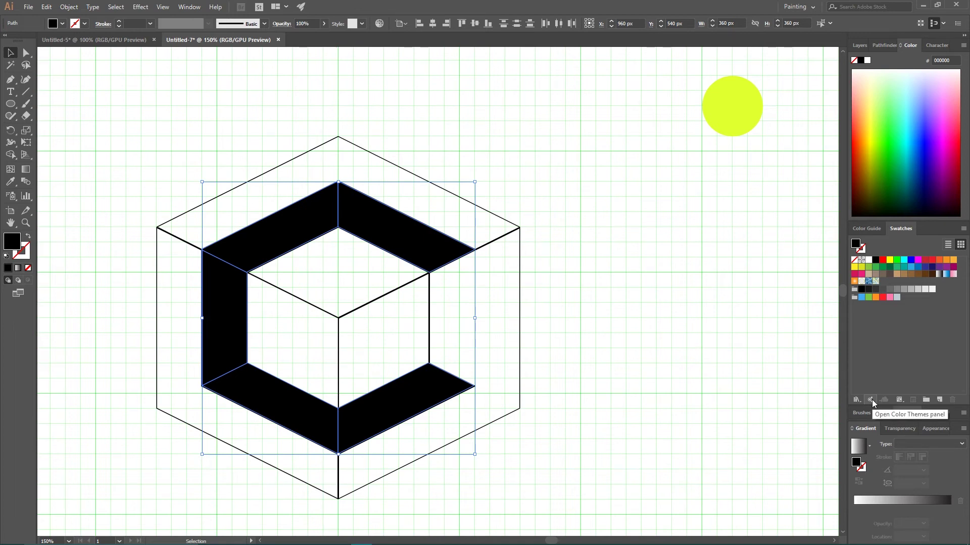
key(super+plus)
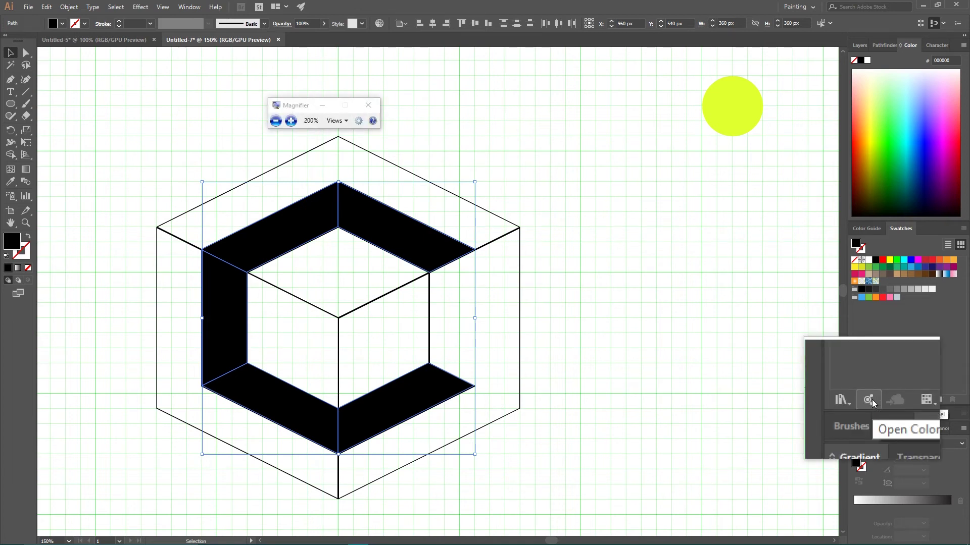
click(871, 400)
key(super+Escape)
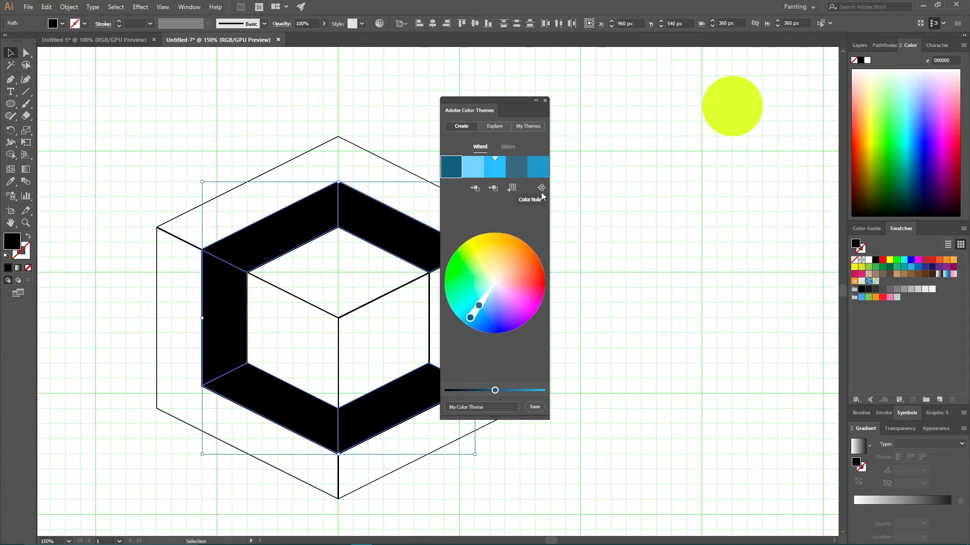
key(super+plus)
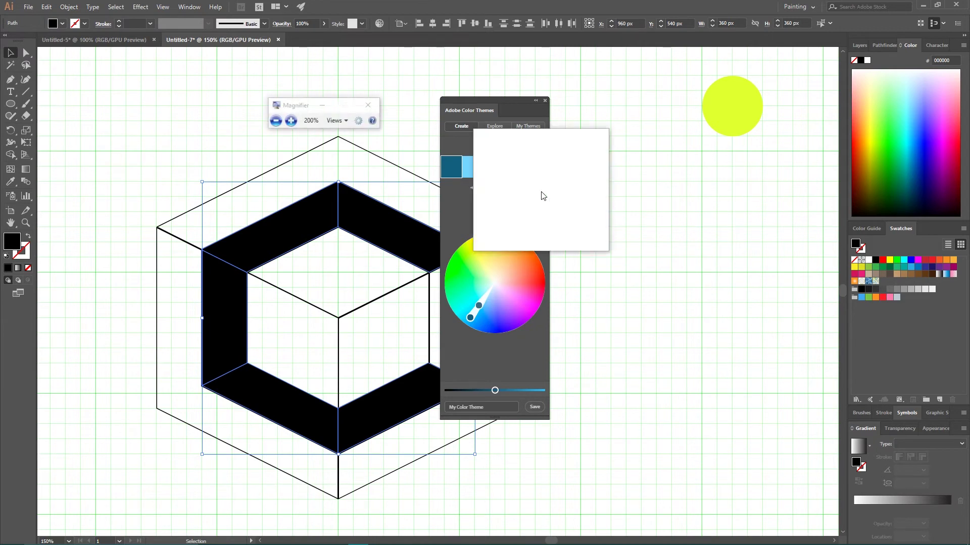
click(541, 192)
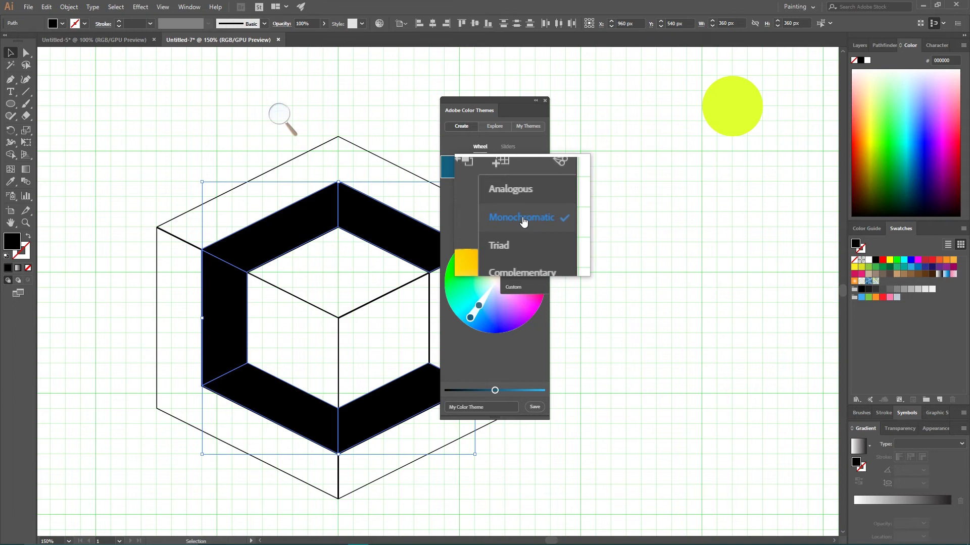
key(super+Escape)
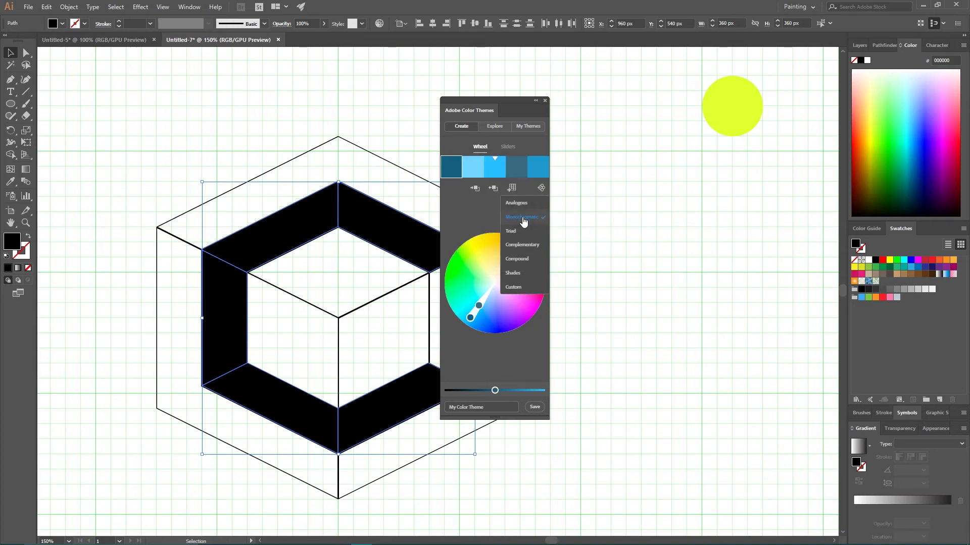
click(481, 209)
mouse_move(471, 317)
mouse_down()
mouse_move(512, 317)
mouse_move(491, 311)
mouse_move(471, 284)
mouse_move(472, 259)
mouse_move(467, 314)
mouse_up()
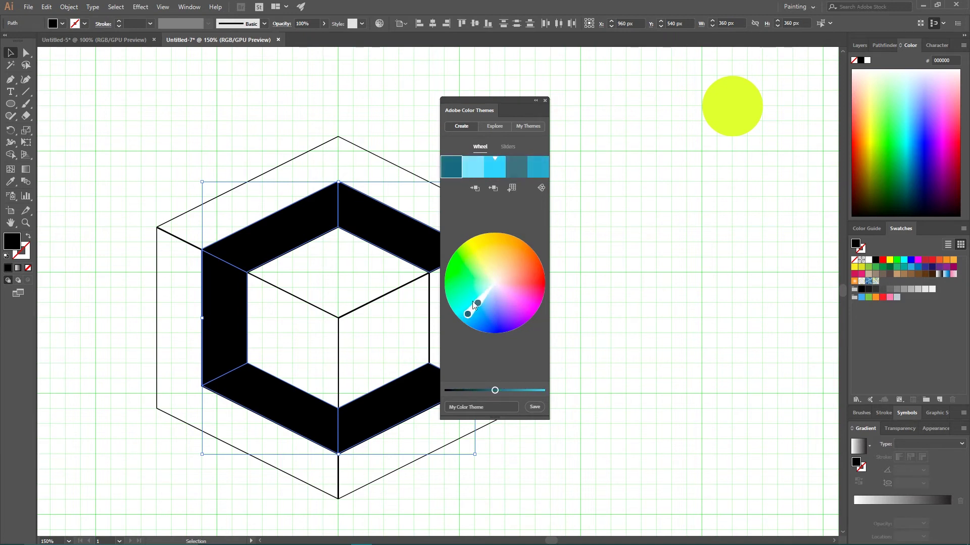
click(511, 190)
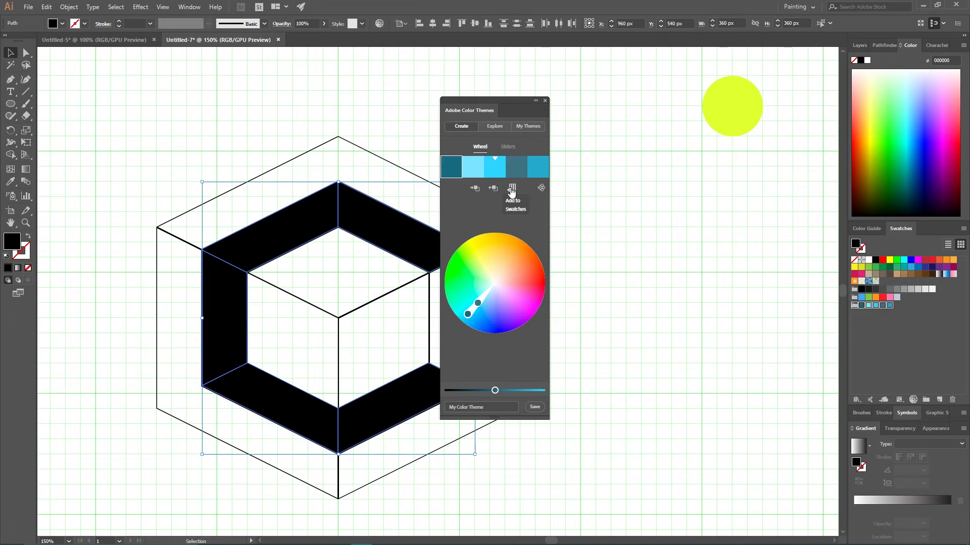
click(545, 100)
Step: Colour the C pieces: bottom-right light blue, top pieces cyan, left wall dark teal, bottom-left blue
click(407, 397)
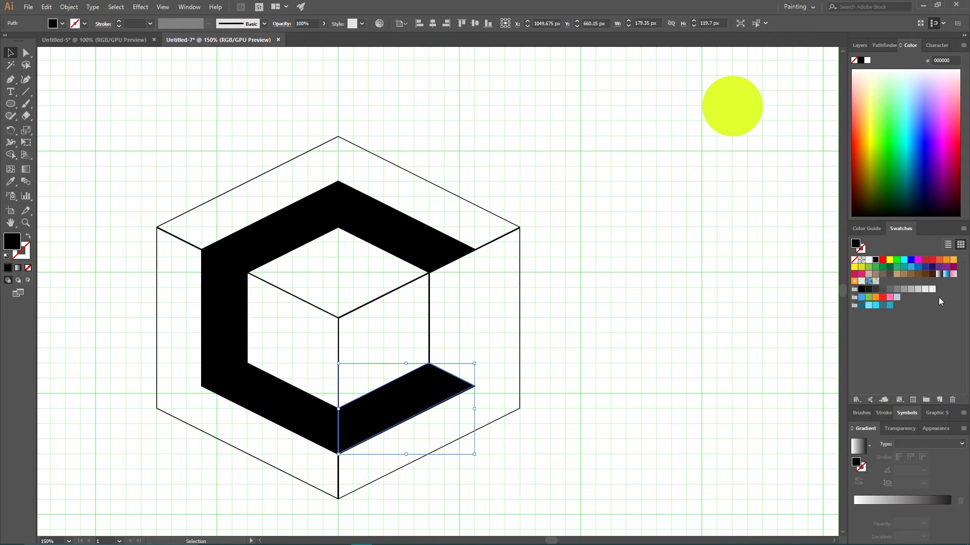
click(869, 305)
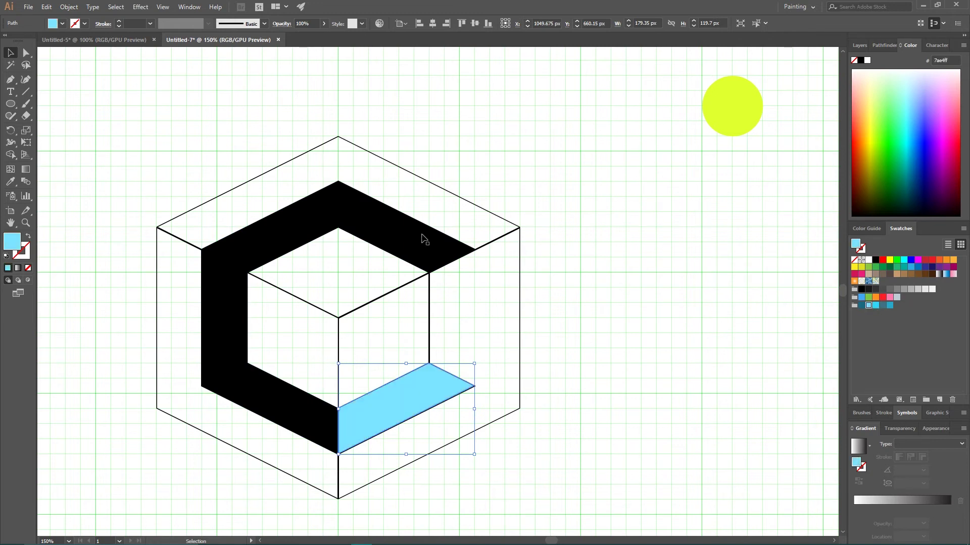
click(422, 234)
click(877, 307)
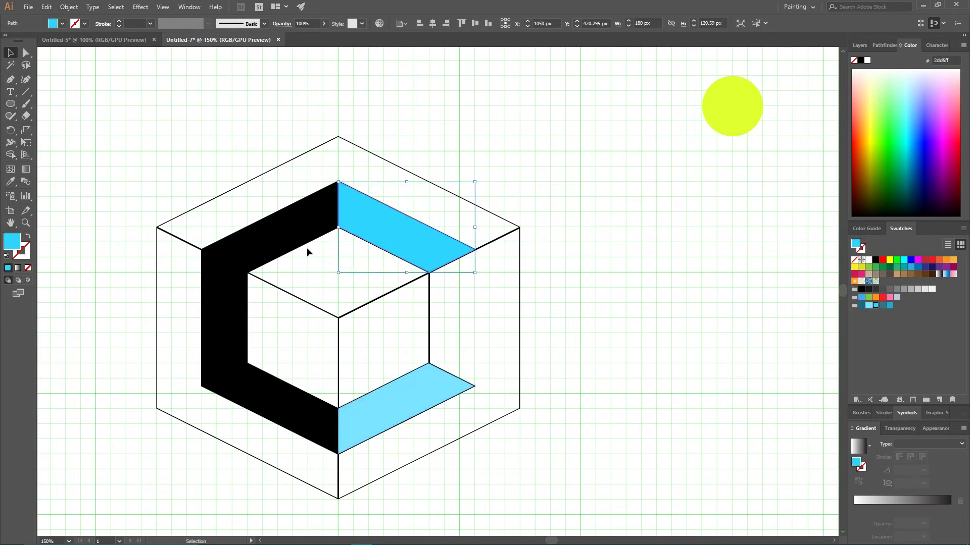
click(275, 238)
click(875, 306)
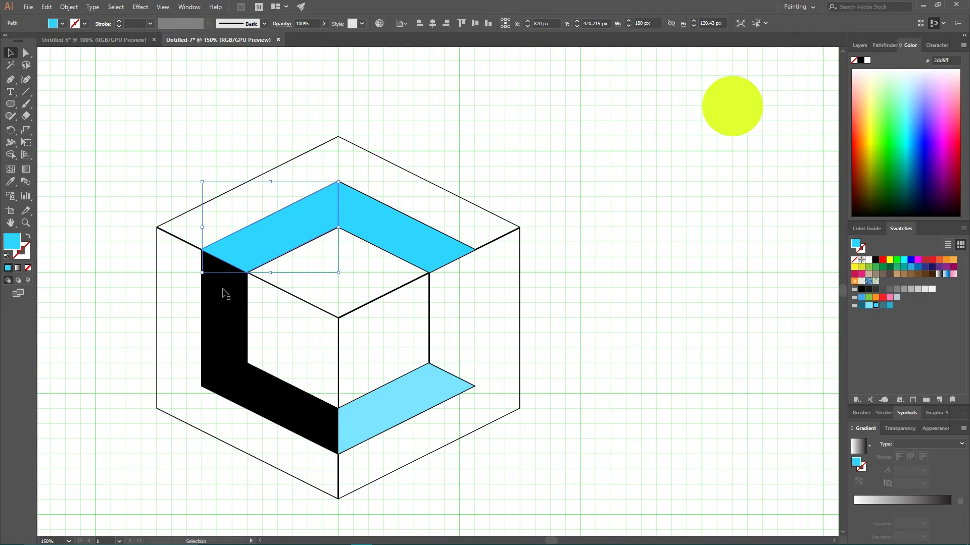
click(226, 291)
click(884, 307)
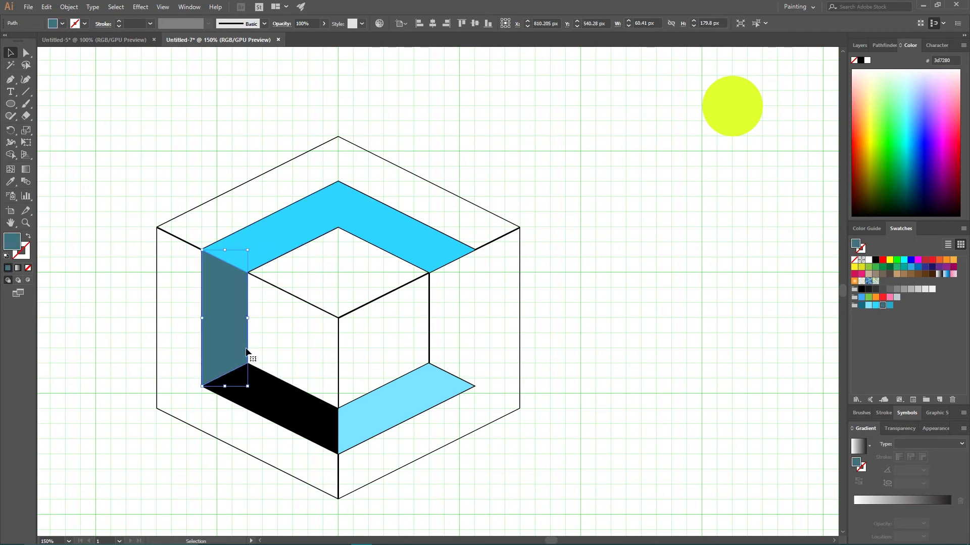
click(301, 388)
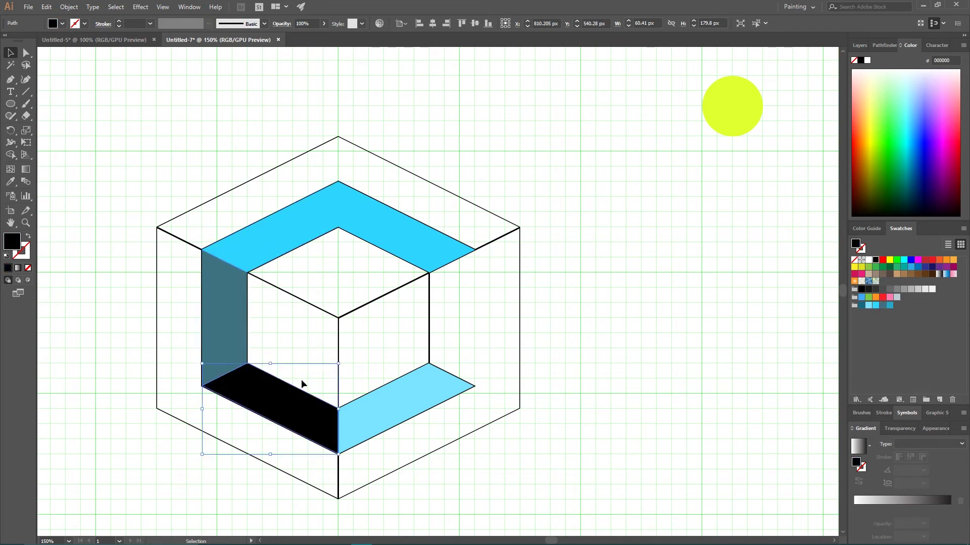
click(890, 306)
click(650, 223)
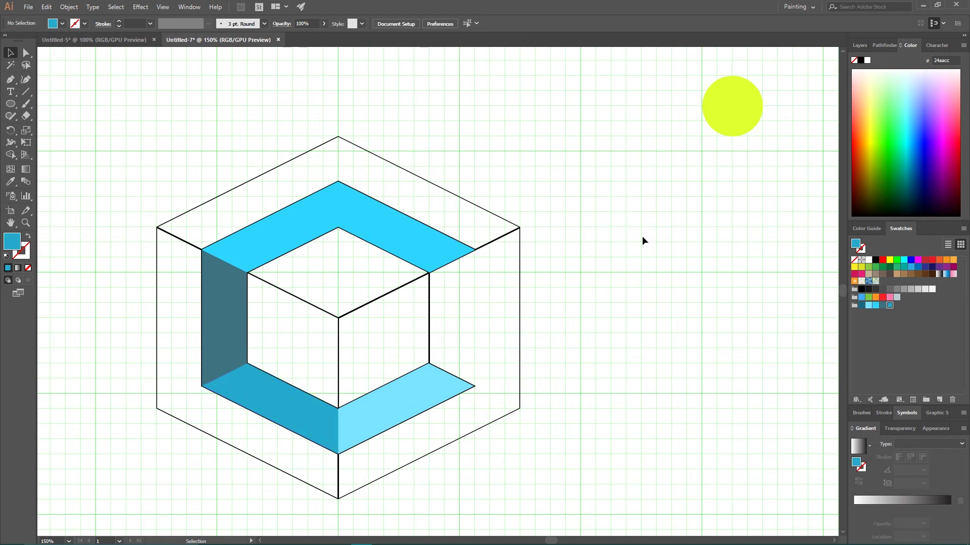
scroll(574, 264, down, 2)
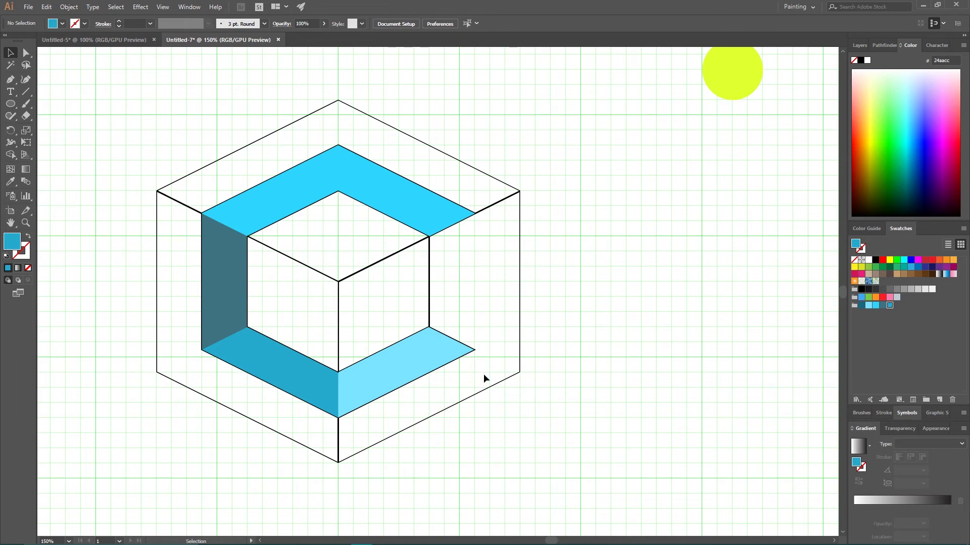
Step: Give the hexagon's right outer side a white-to-black gradient running vertically down the face
drag(523, 314, 488, 430)
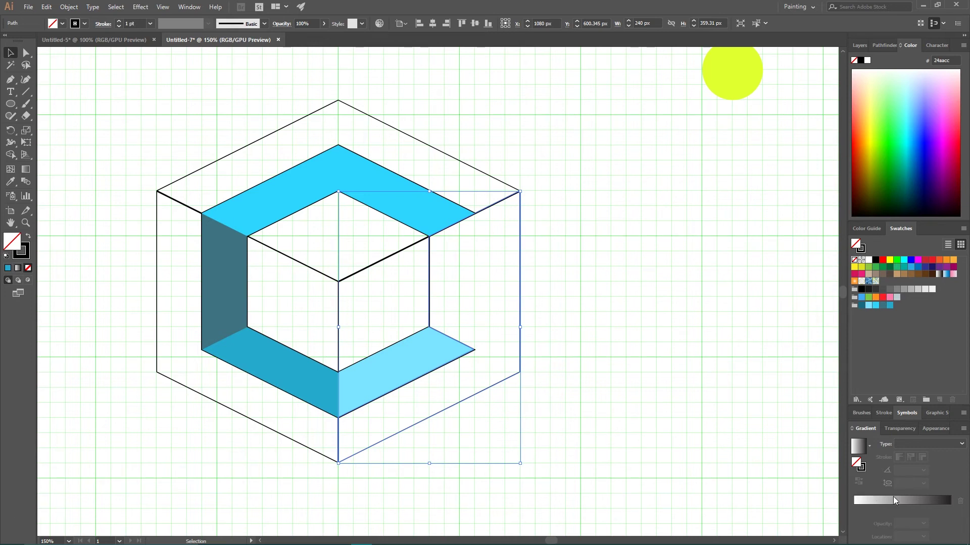
click(31, 235)
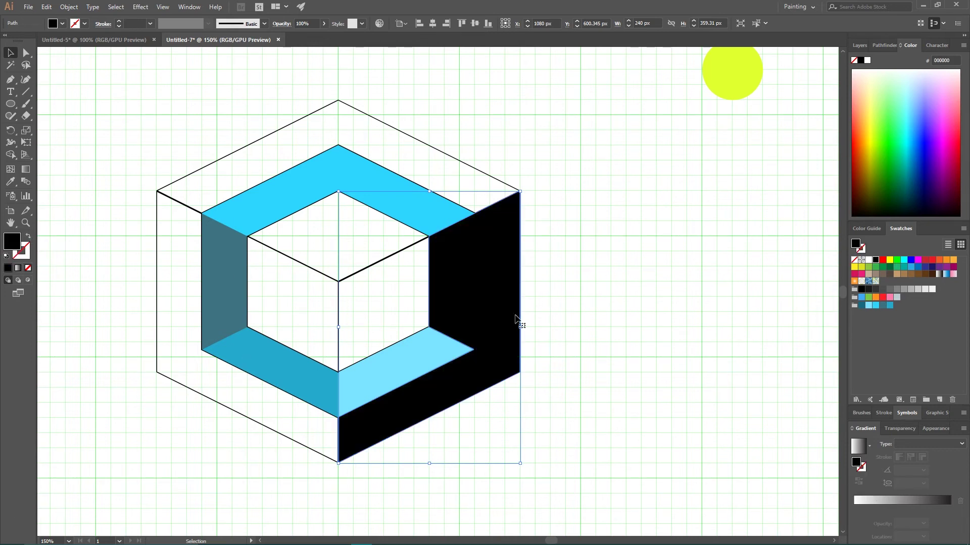
click(897, 500)
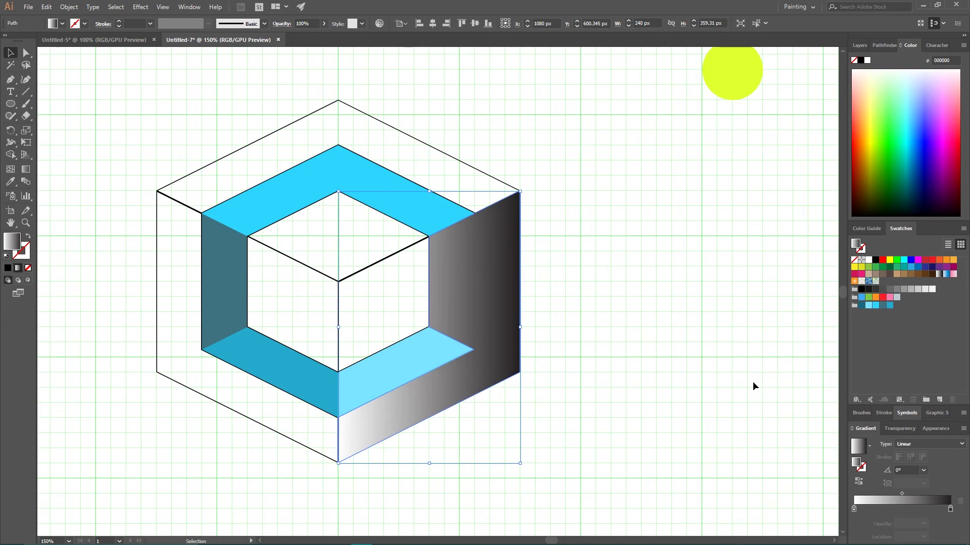
key(g)
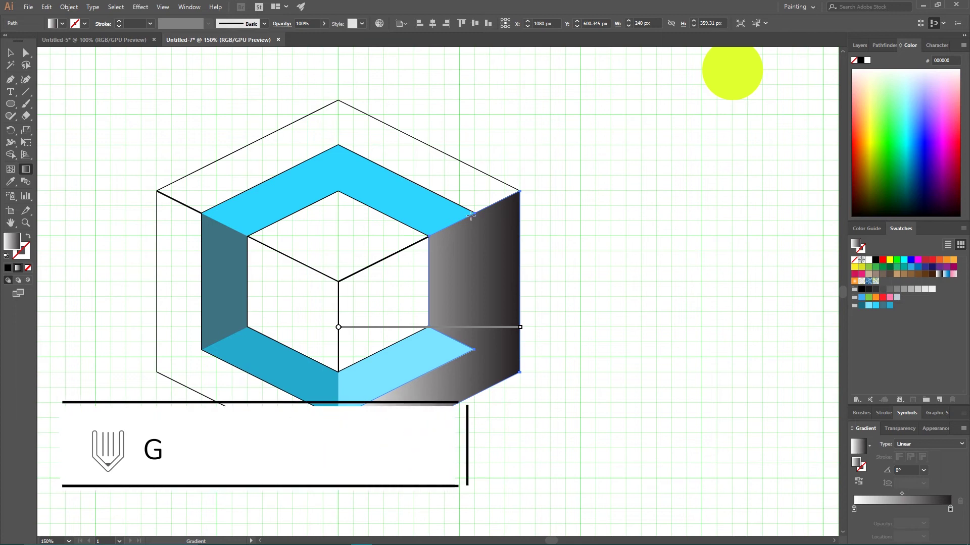
drag(478, 211, 483, 394)
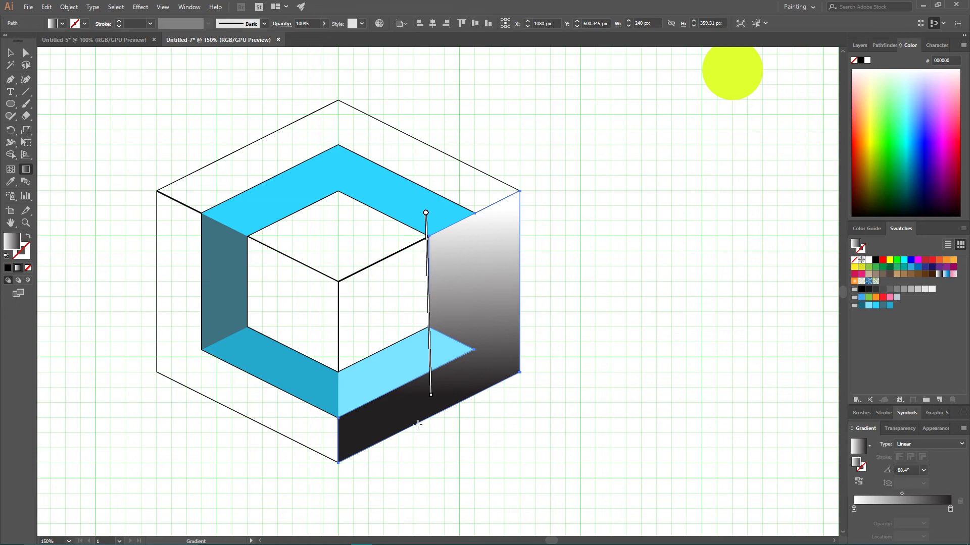
Step: Lighten the gradient's dark end stop to 15% grey
click(950, 509)
double_click(950, 509)
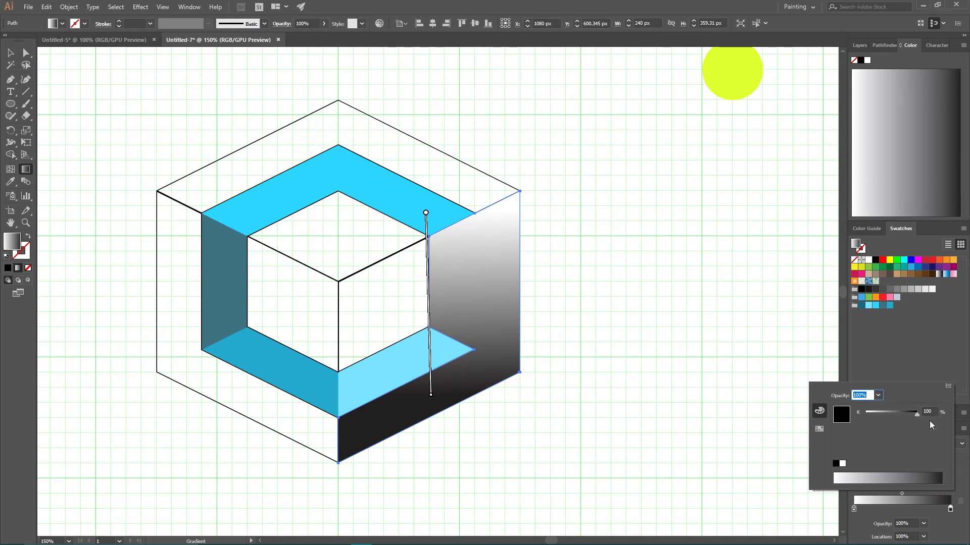
drag(917, 414, 870, 414)
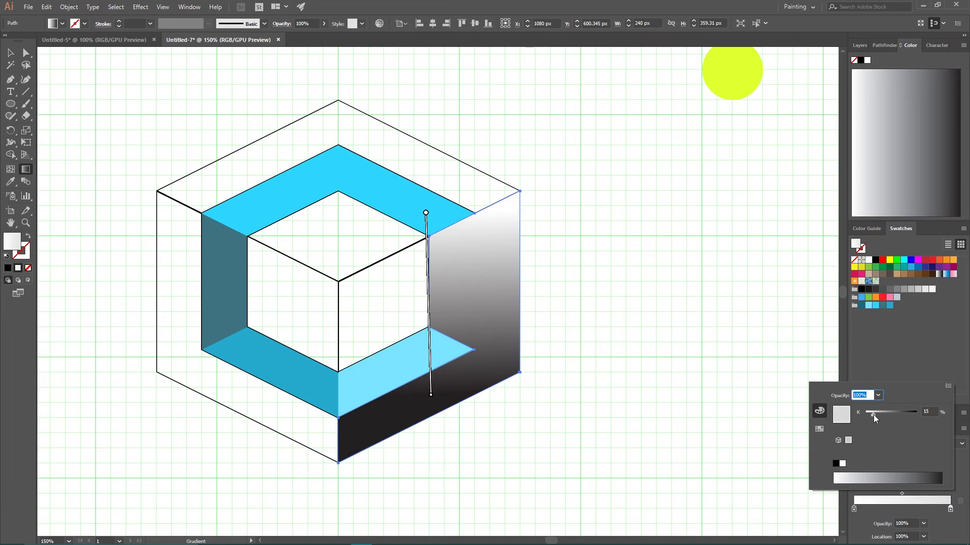
drag(873, 414, 874, 414)
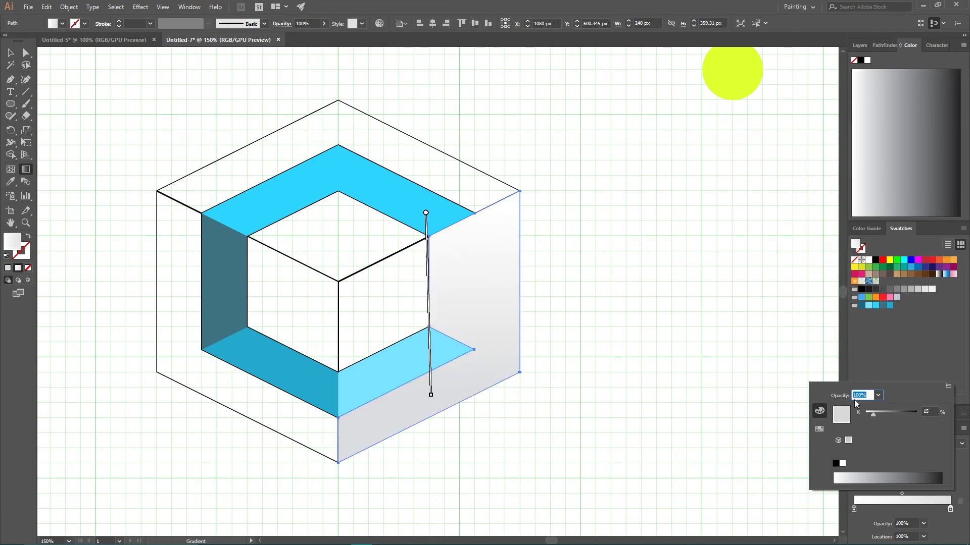
double_click(11, 52)
click(489, 280)
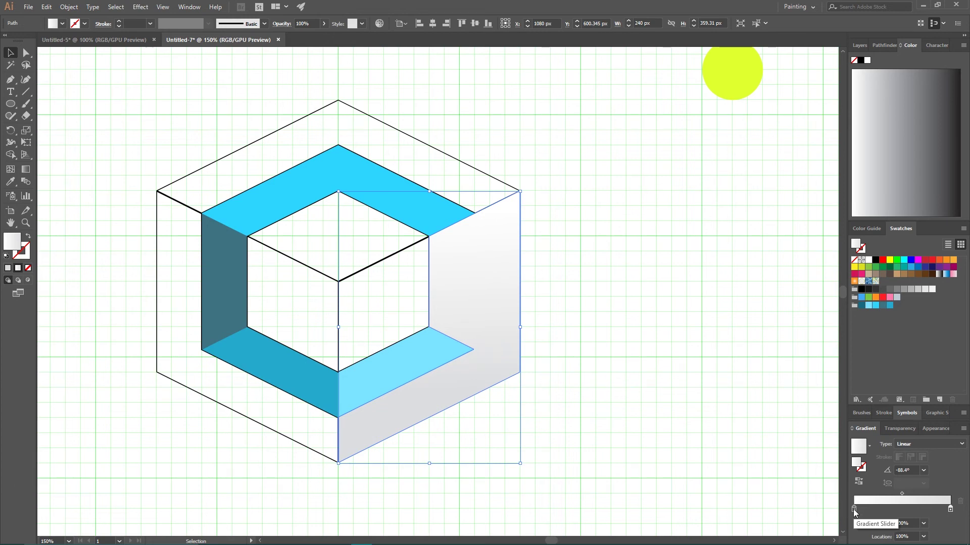
Step: Shift the left stop toward the middle and add a new stop at 0%
drag(853, 509, 887, 509)
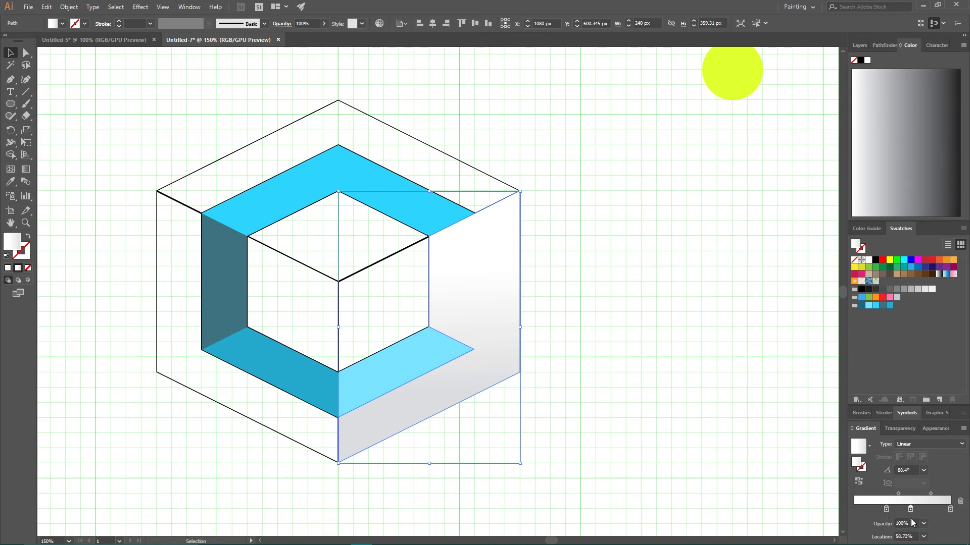
click(902, 509)
drag(902, 509, 843, 508)
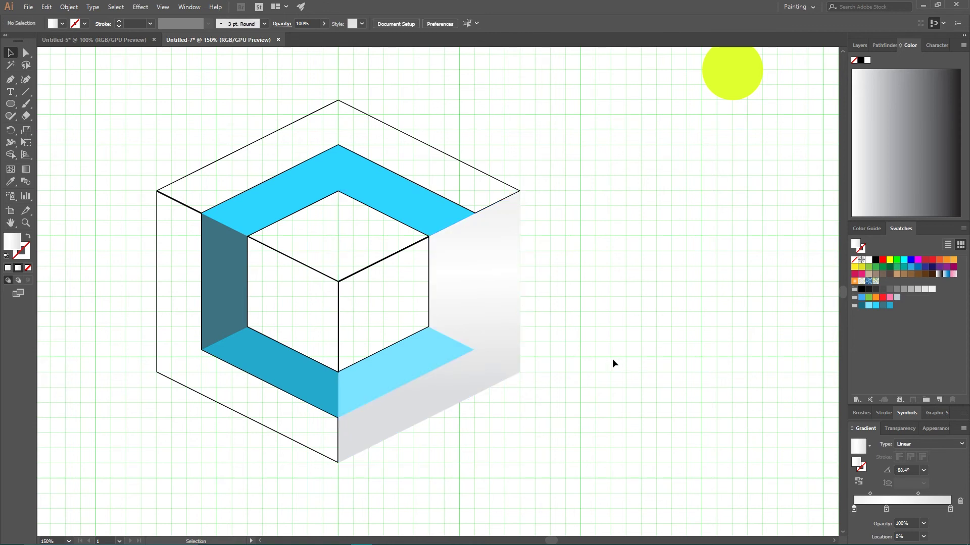
click(476, 315)
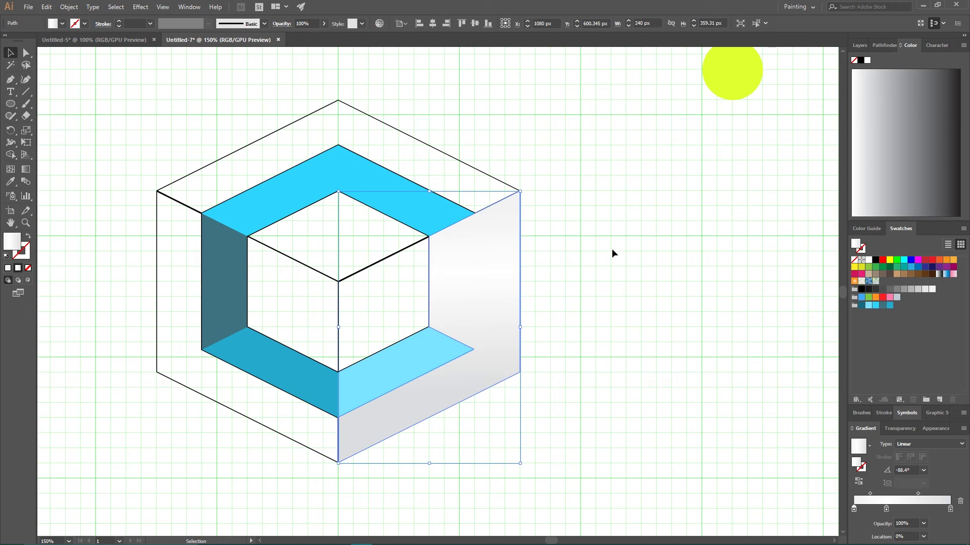
scroll(611, 250, up, 2)
Step: Copy the right face's gradient onto the top face and run it toward the upper left
click(436, 188)
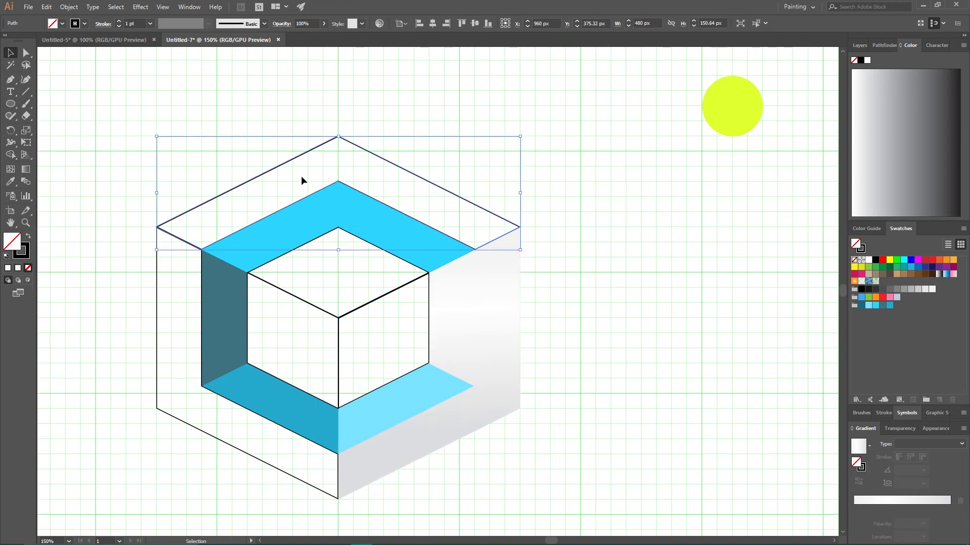
click(10, 182)
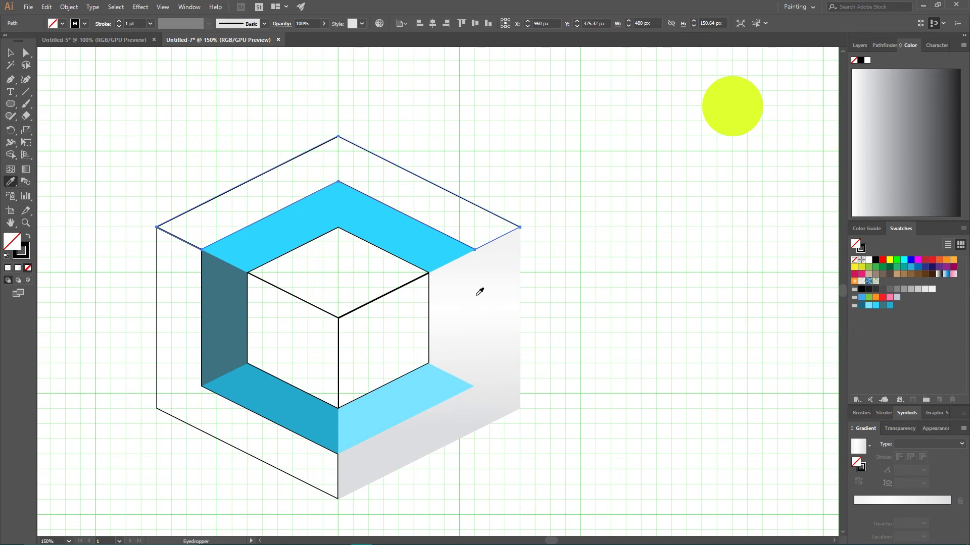
click(495, 276)
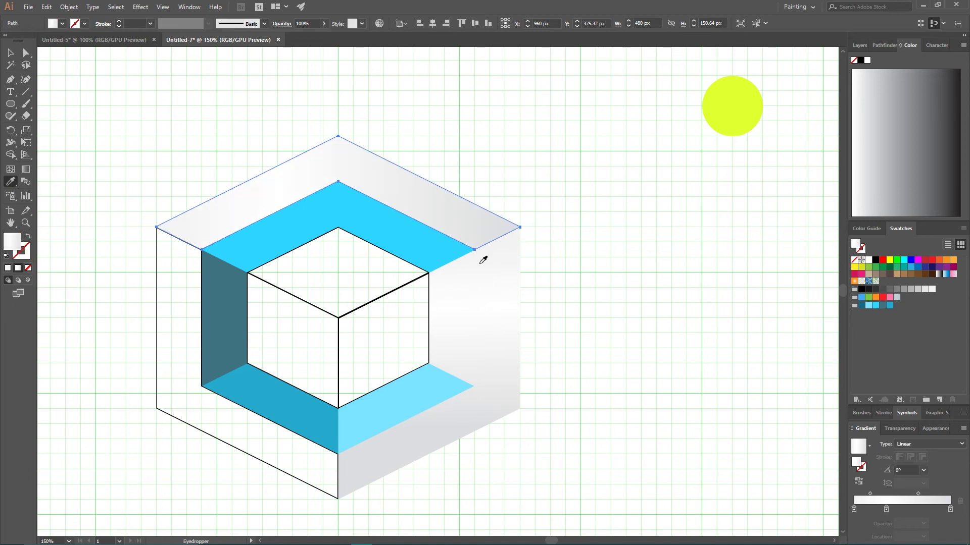
click(10, 52)
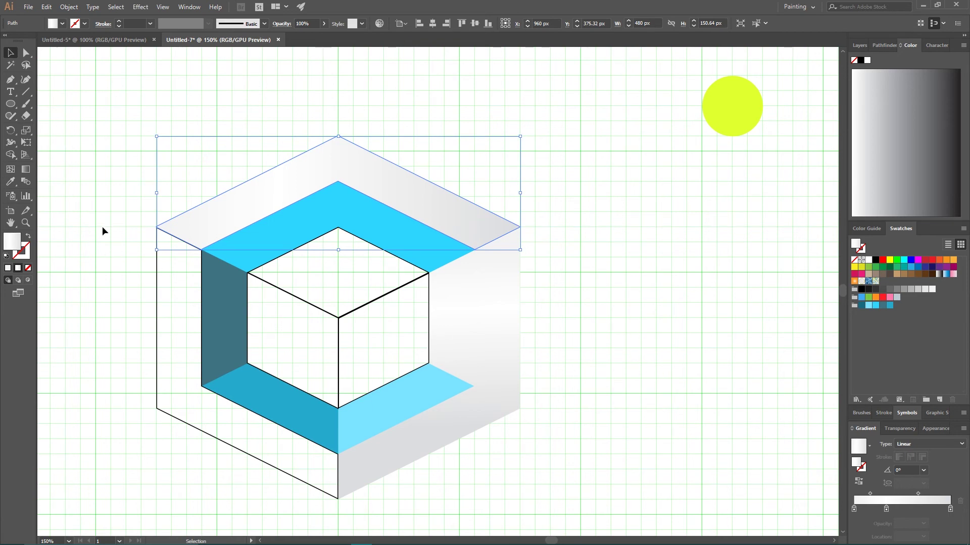
key(g)
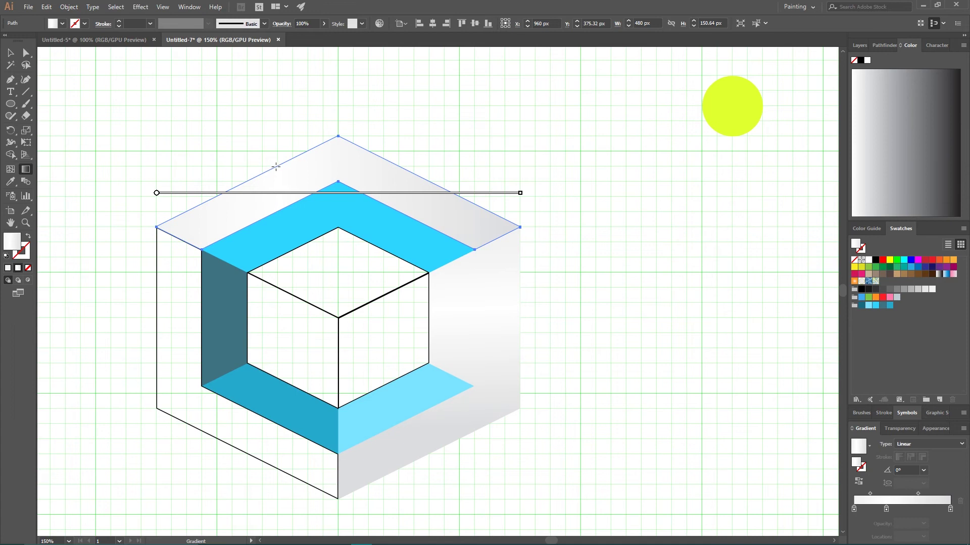
mouse_move(275, 167)
mouse_down()
mouse_move(489, 255)
mouse_move(482, 249)
mouse_up()
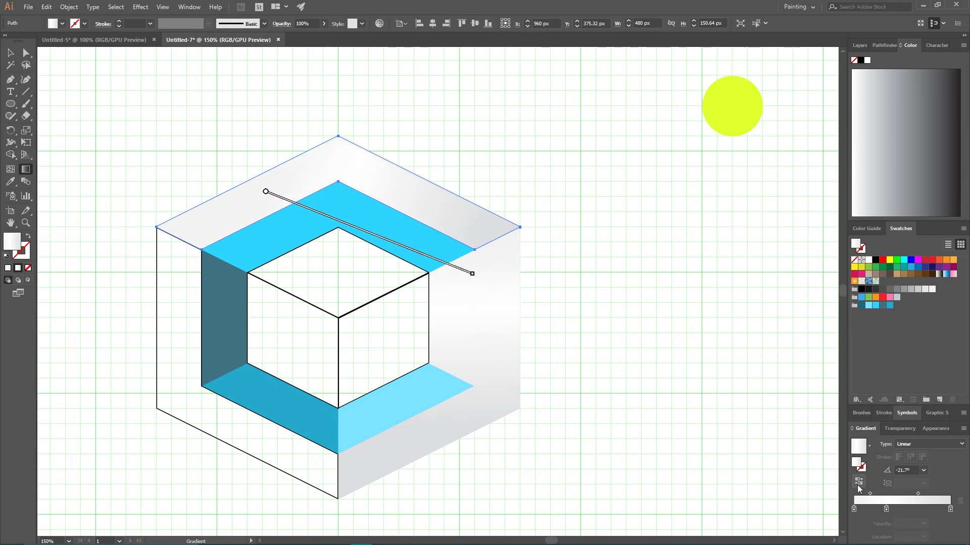
mouse_move(476, 249)
mouse_down()
mouse_move(437, 210)
mouse_move(229, 193)
mouse_up()
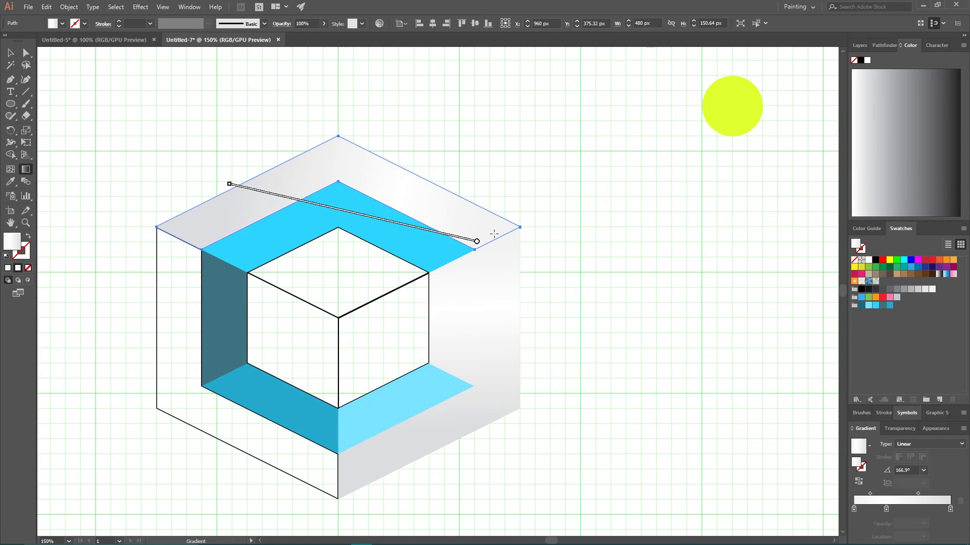
Step: Delete the starting gradient stop and move the middle stop to about 25%
click(854, 509)
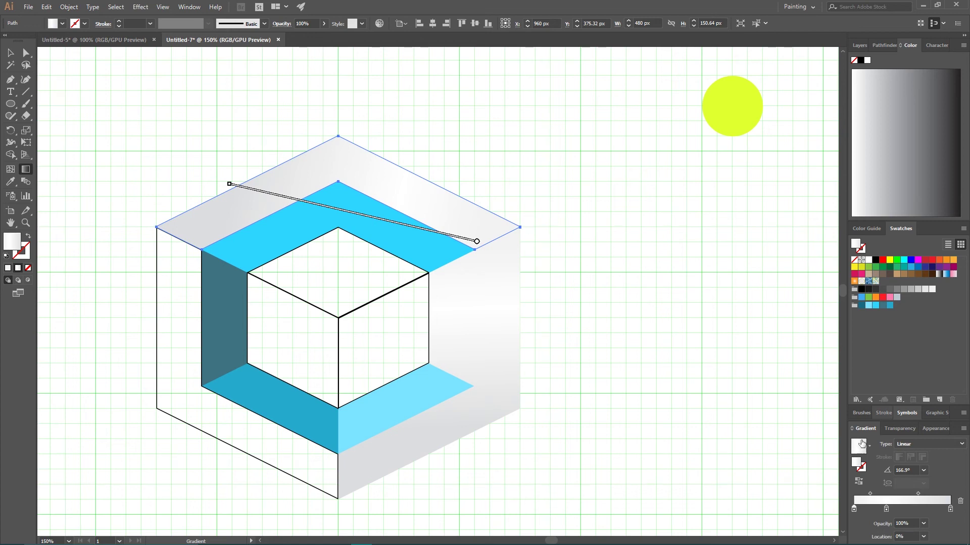
click(960, 500)
drag(887, 509, 853, 509)
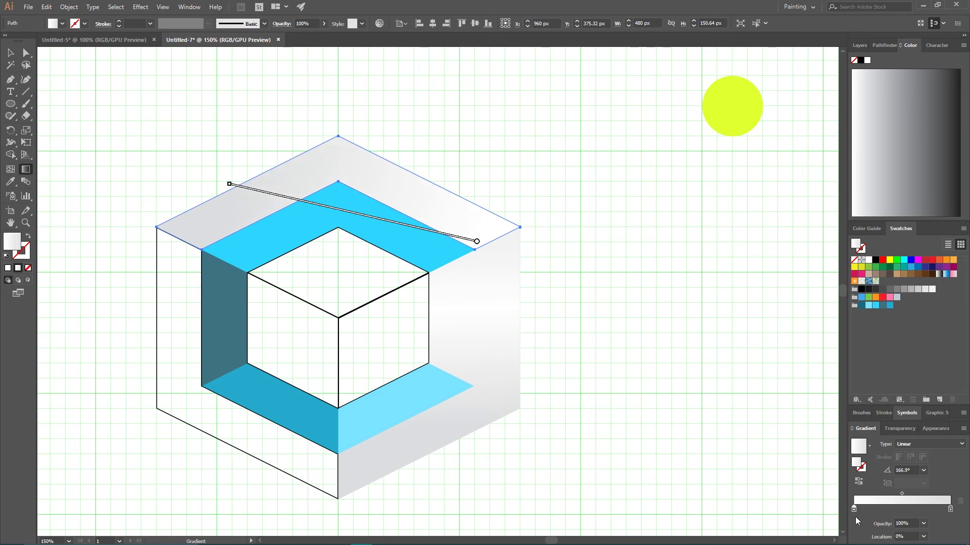
click(10, 53)
click(71, 73)
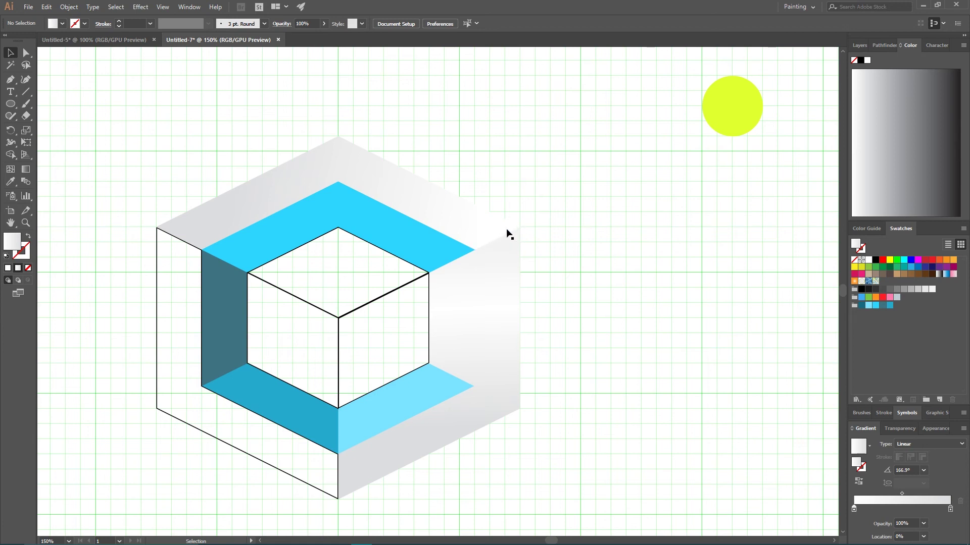
Step: Copy the top face's gradient onto the left outer face and angle it across the face
click(156, 272)
key(i)
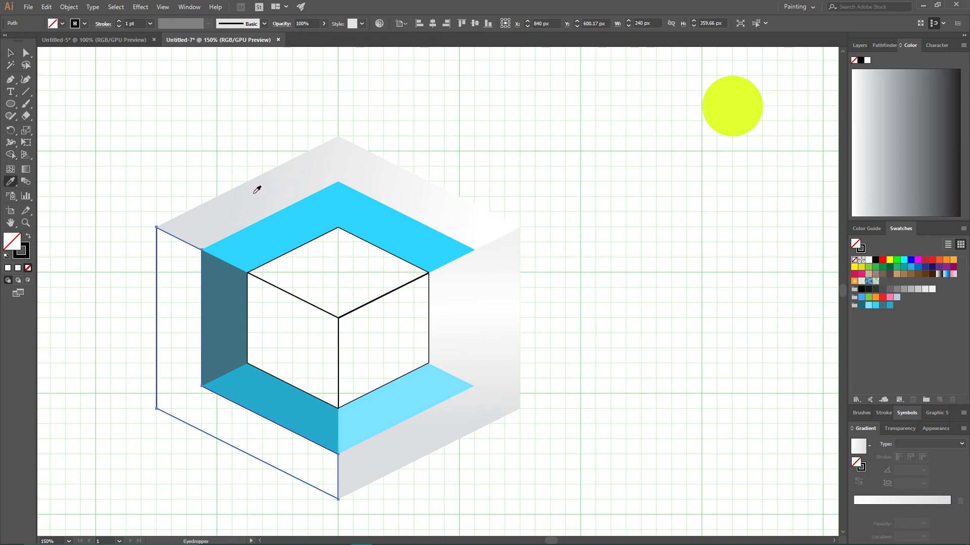
click(258, 189)
click(10, 54)
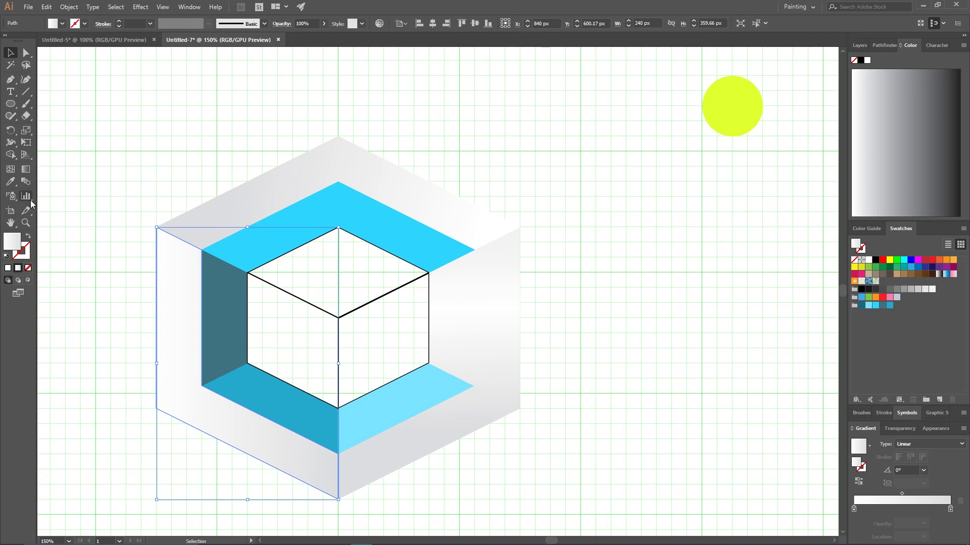
key(g)
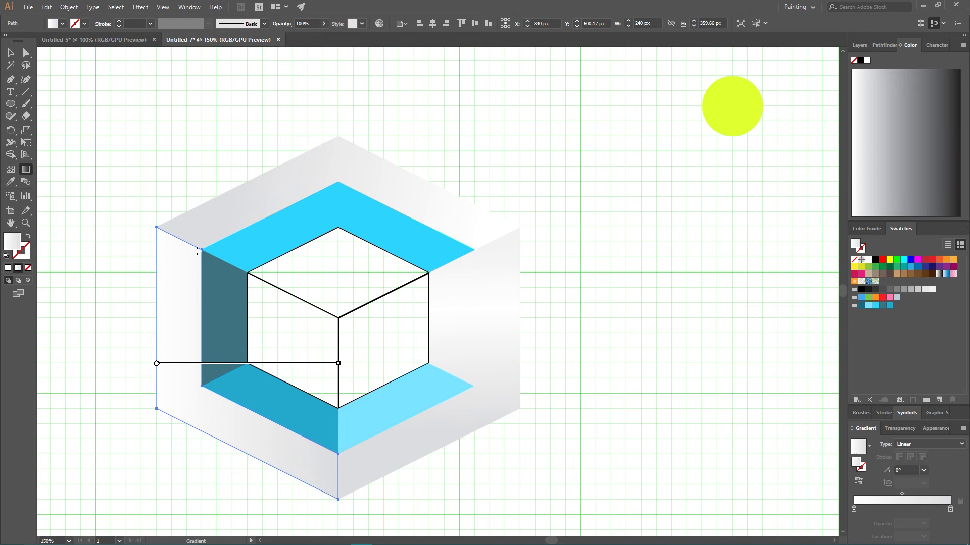
mouse_move(337, 454)
mouse_down()
mouse_move(162, 423)
mouse_move(156, 403)
mouse_up()
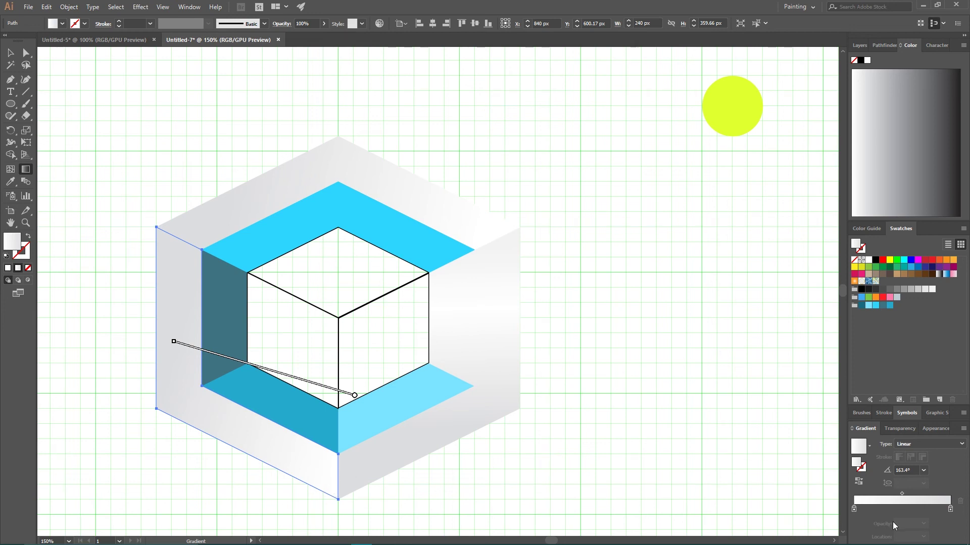
Step: Set the left face's gradient stops to 10% and about 20% grey
double_click(853, 509)
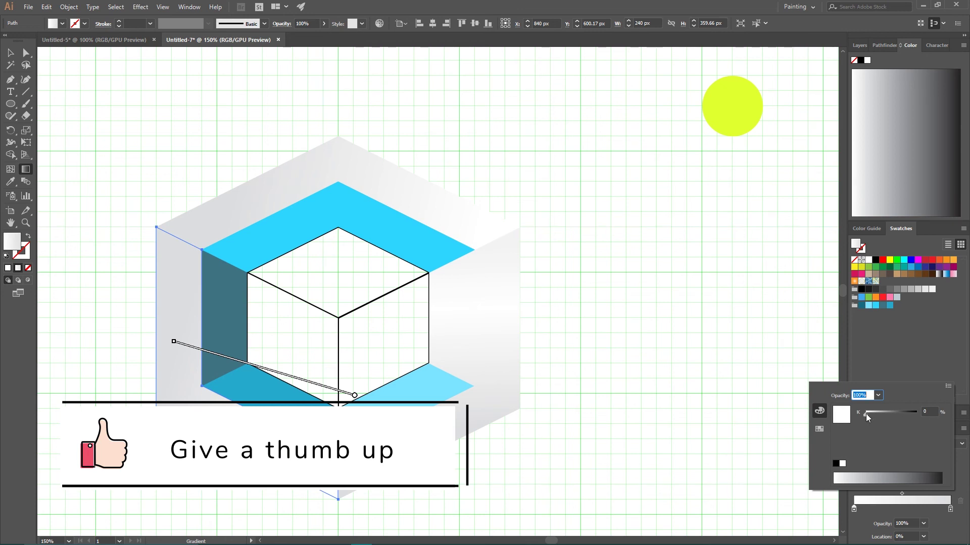
drag(865, 414, 871, 413)
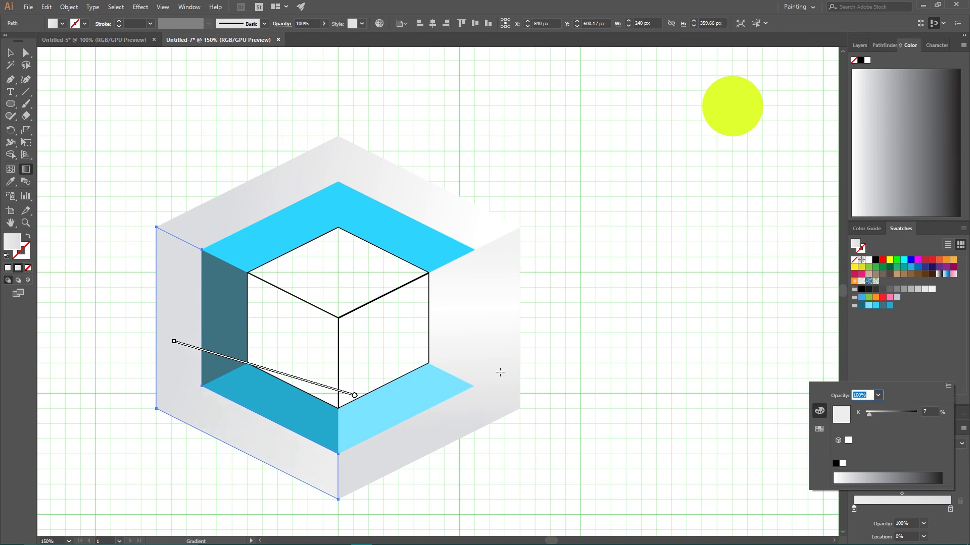
double_click(950, 508)
drag(874, 414, 875, 414)
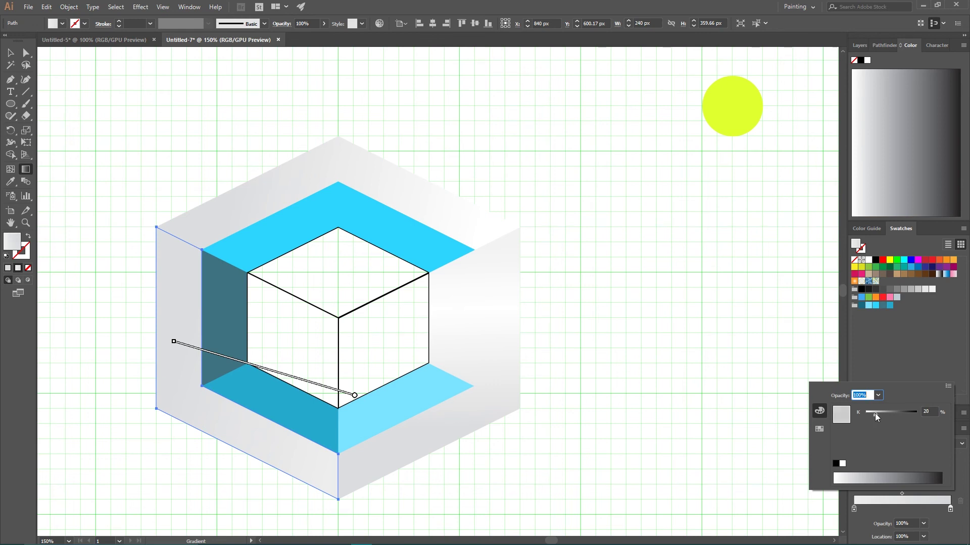
click(8, 52)
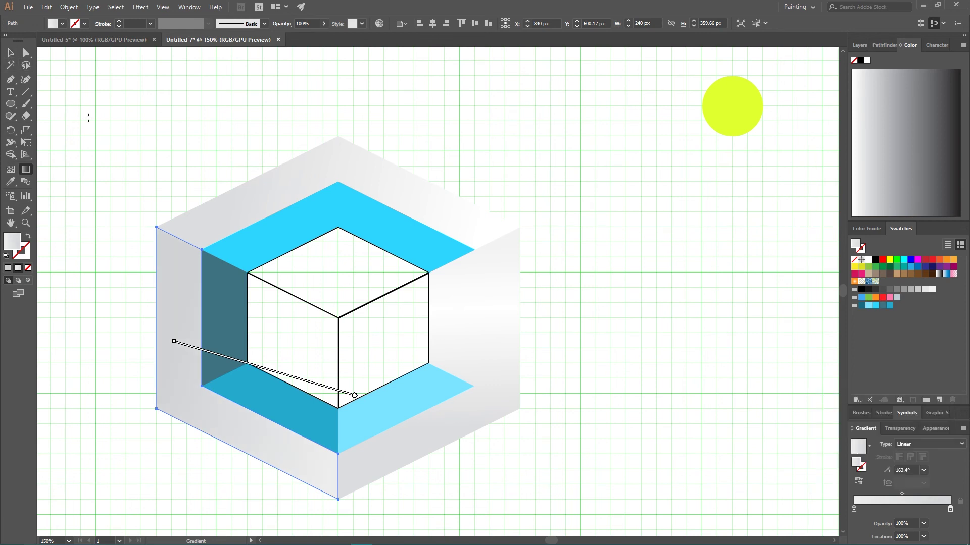
click(10, 52)
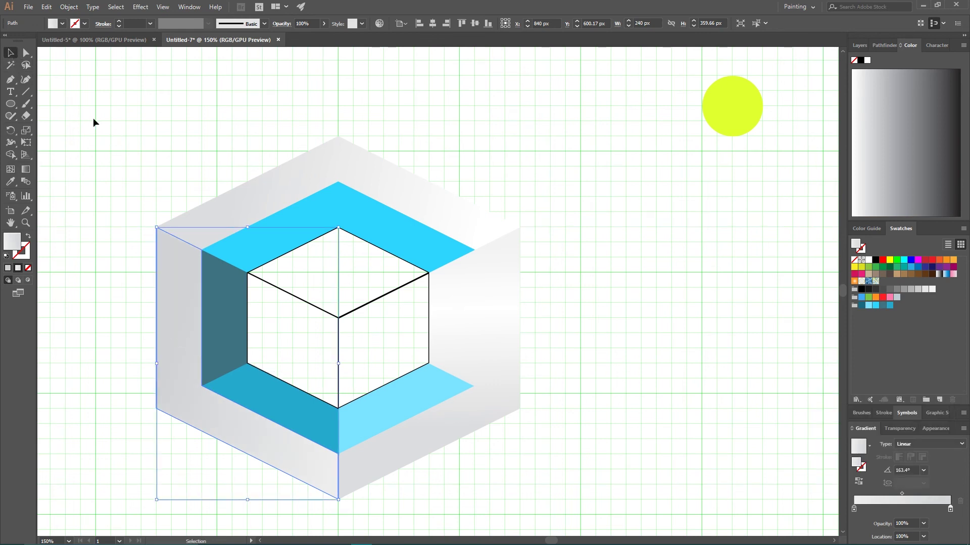
Step: Copy the grey gradient onto the inner cube's left face with the Eyedropper
click(96, 174)
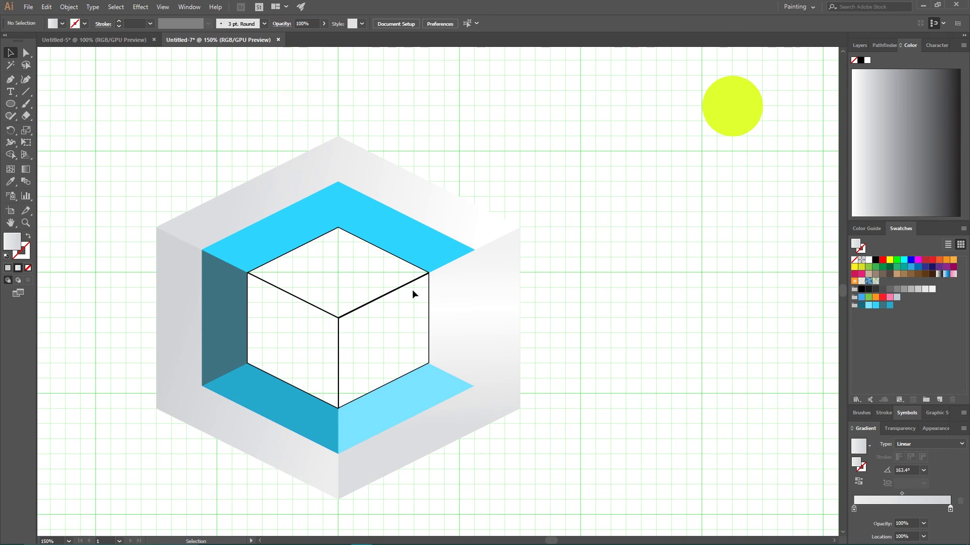
click(337, 336)
click(11, 181)
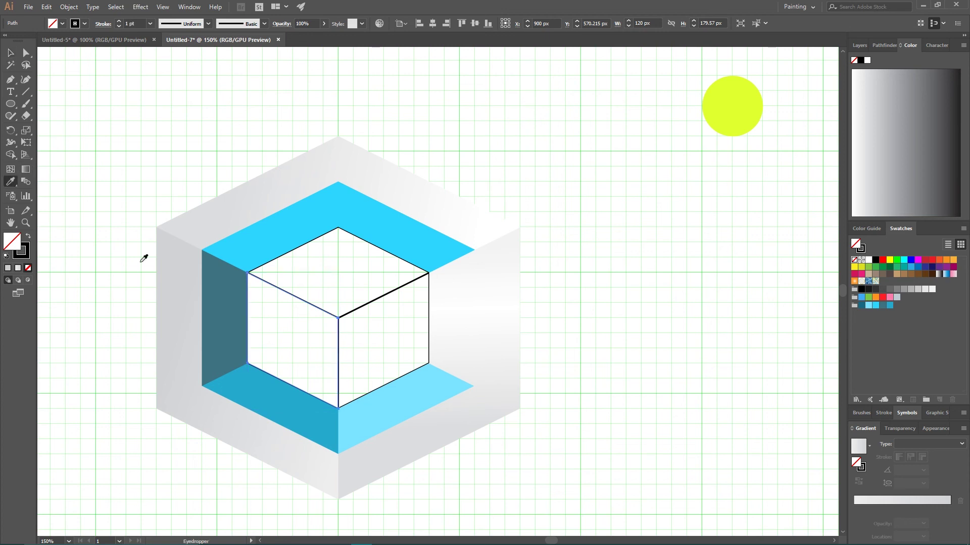
click(183, 272)
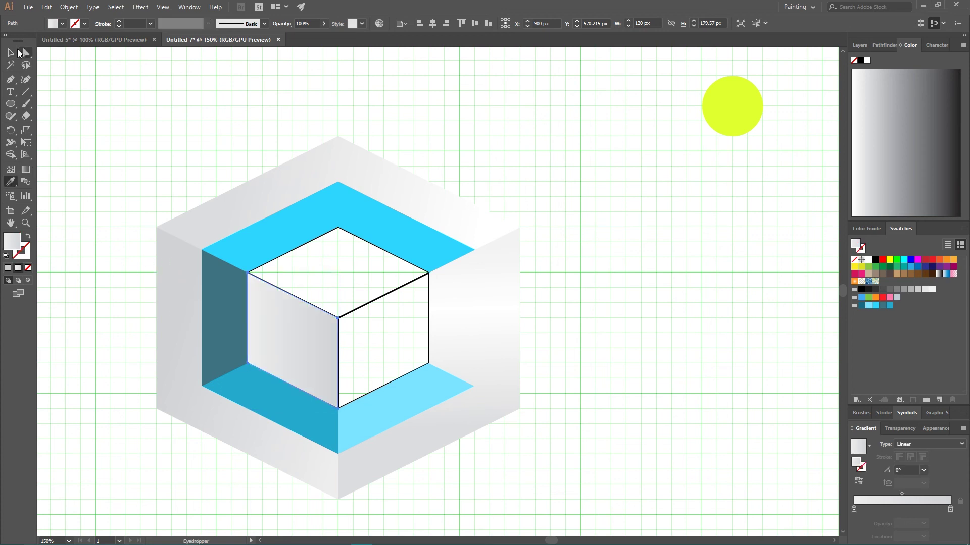
click(17, 53)
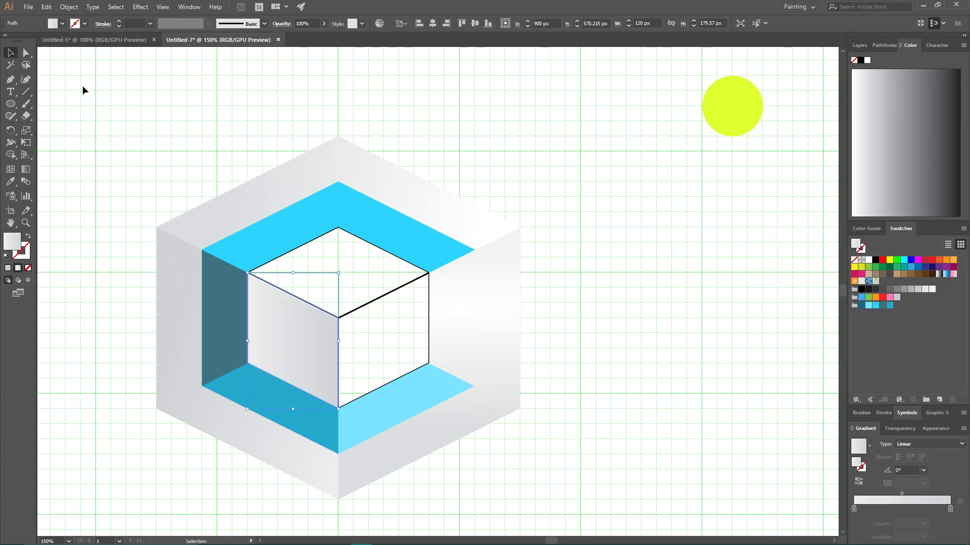
Step: In Recolor Artwork, unlink harmony colours and raise the gradient brightness to 83%
click(379, 23)
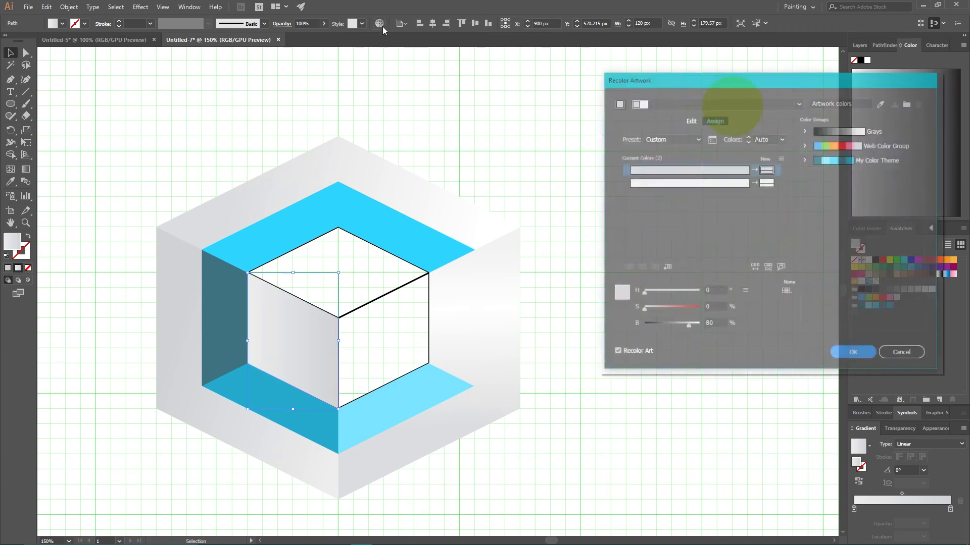
click(691, 121)
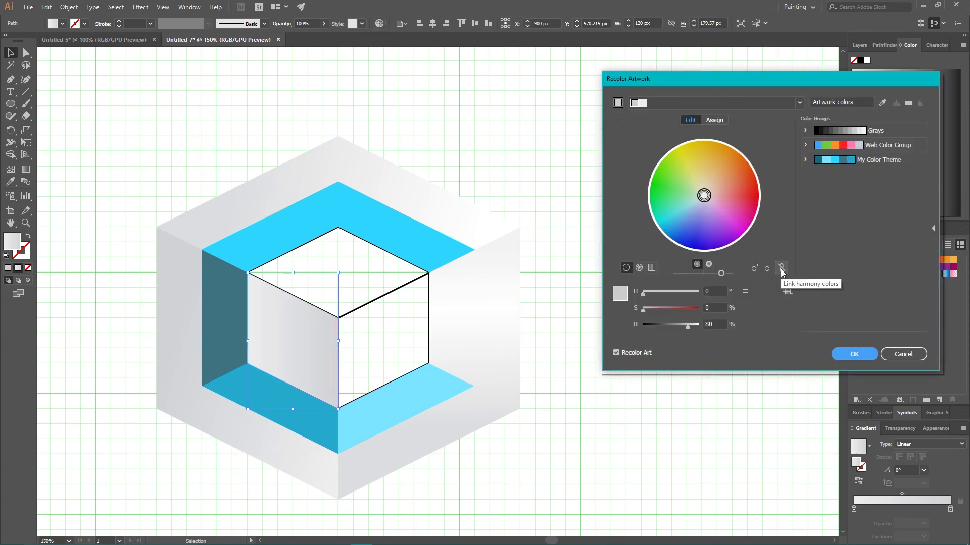
key(super+plus)
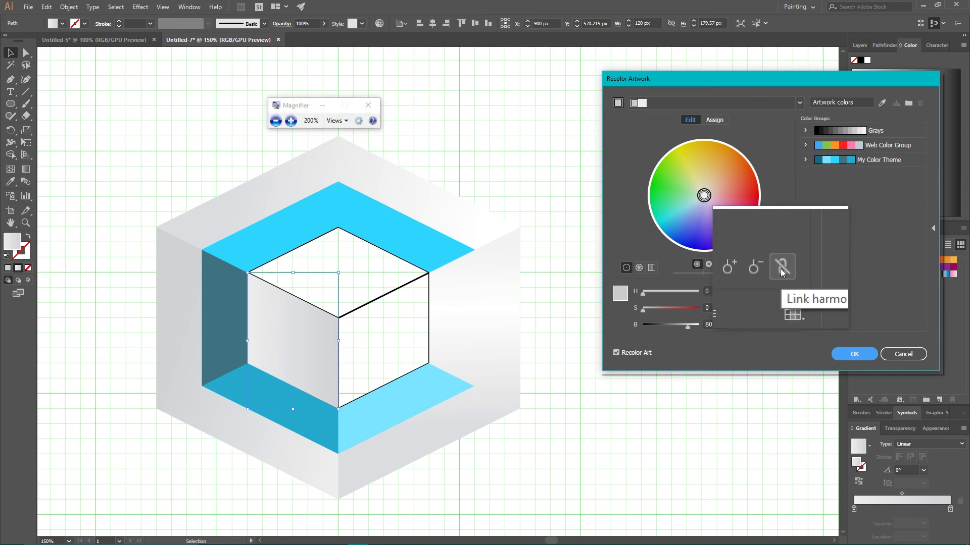
click(780, 269)
key(super+Escape)
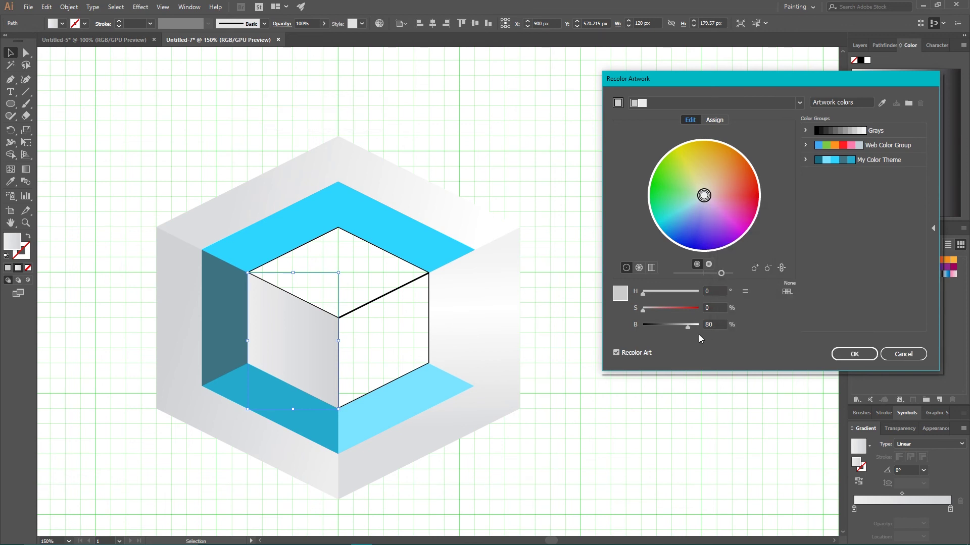
click(715, 325)
key(Up)
key(Up)
key(Up)
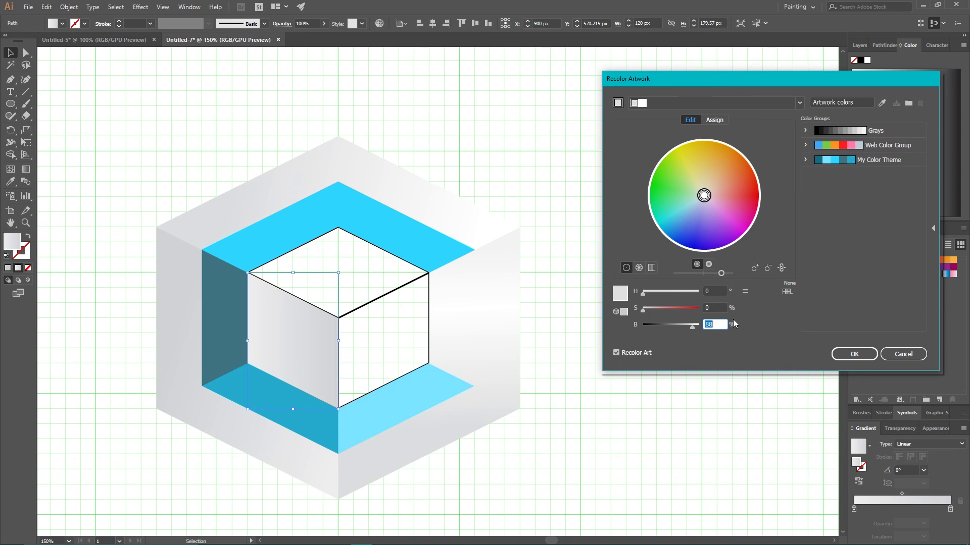
click(864, 356)
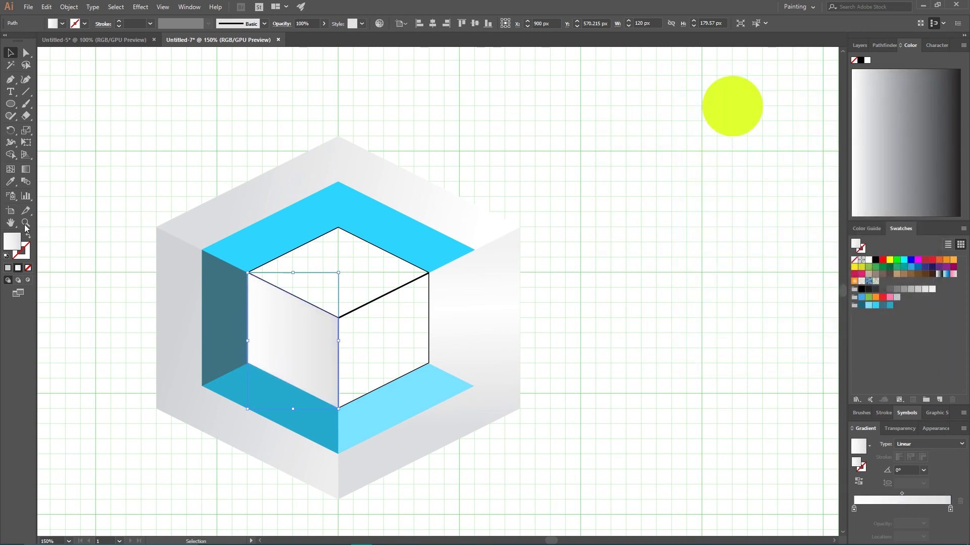
Step: Redirect the inner left face's gradient across the face at about 162°
click(25, 169)
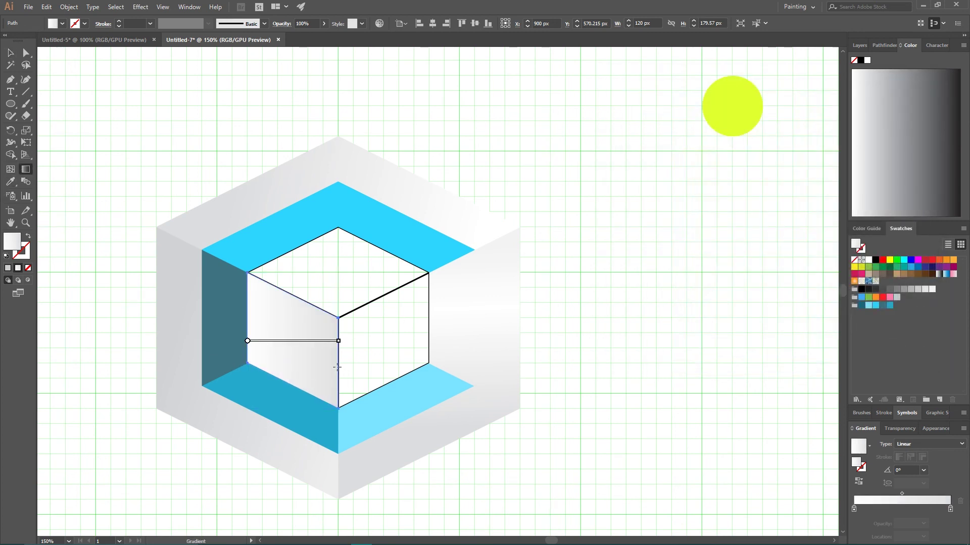
drag(338, 365, 246, 336)
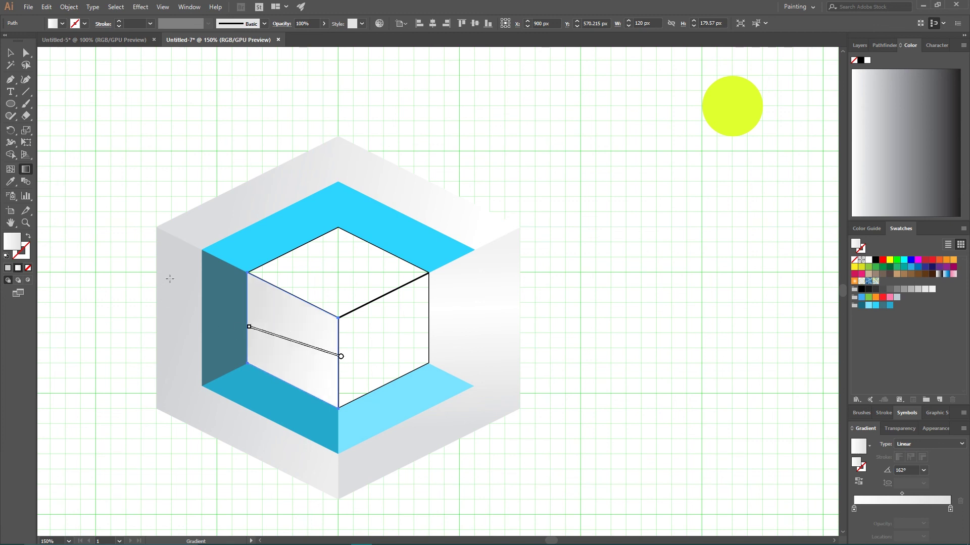
click(10, 53)
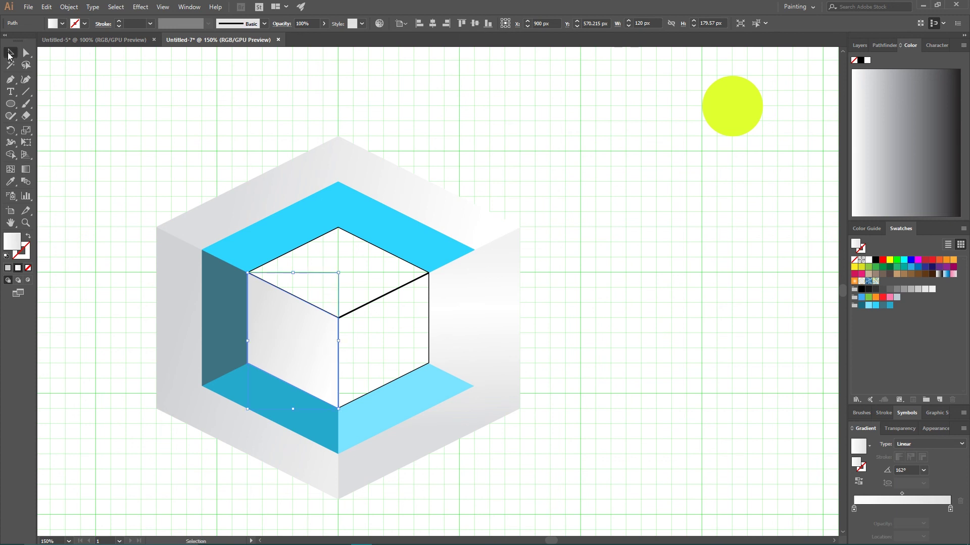
click(143, 168)
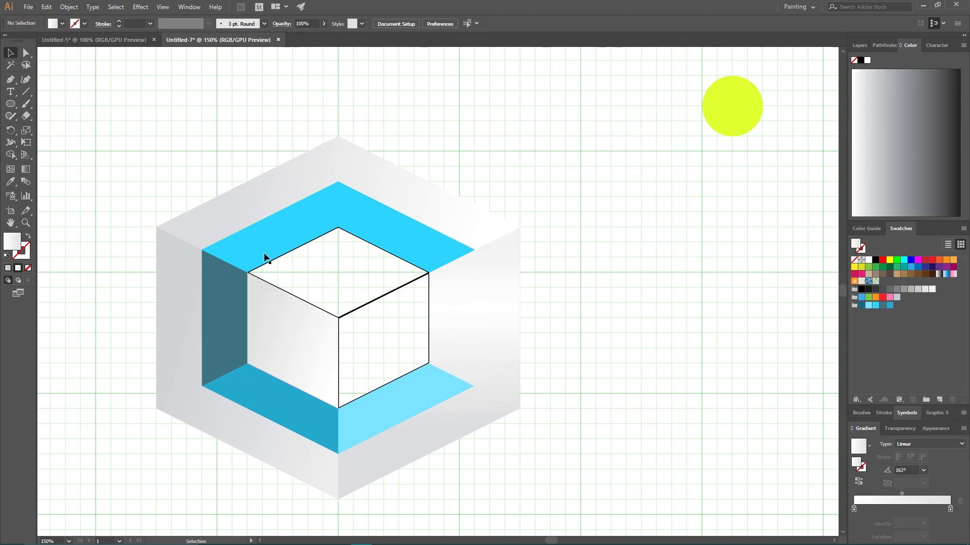
Step: Copy the grey gradient onto the inner cube's top face and angle it diagonally
click(283, 256)
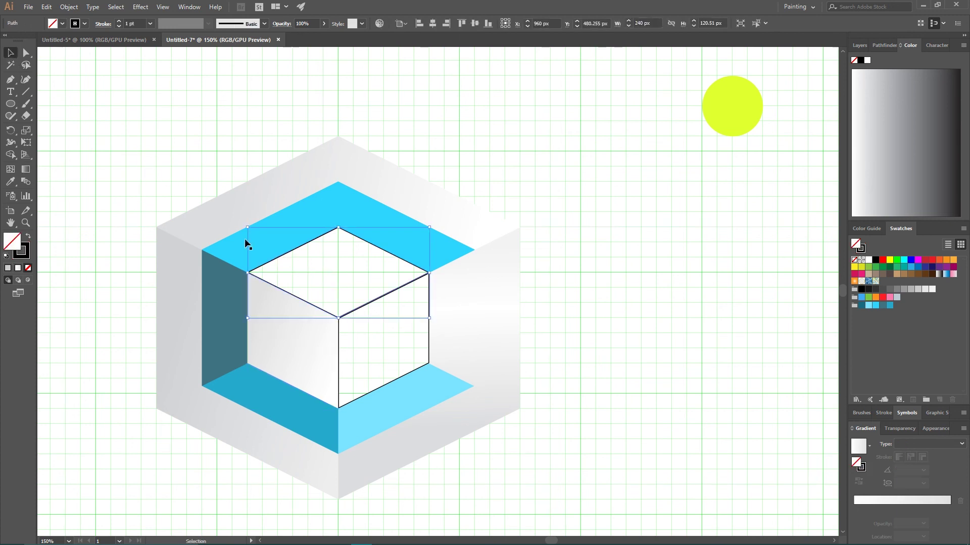
click(10, 182)
click(274, 184)
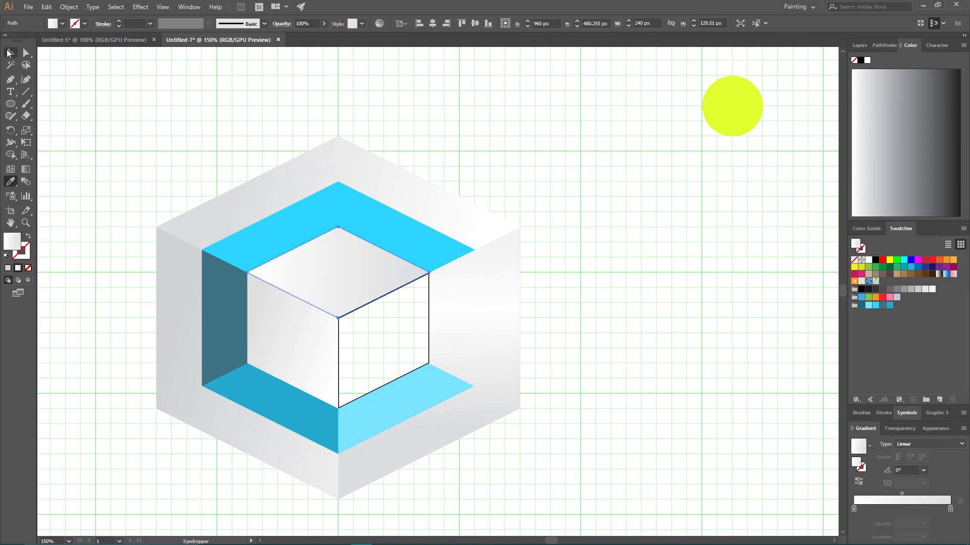
click(10, 53)
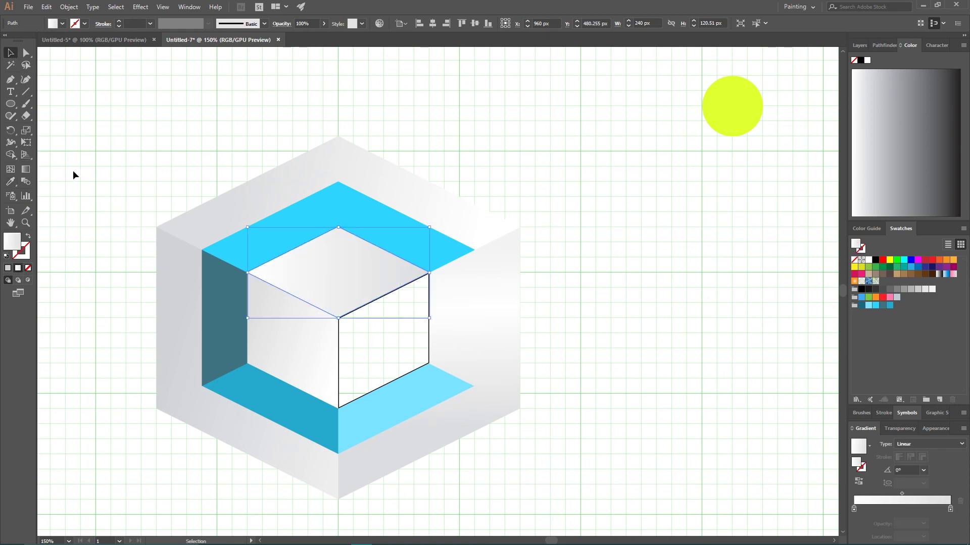
key(g)
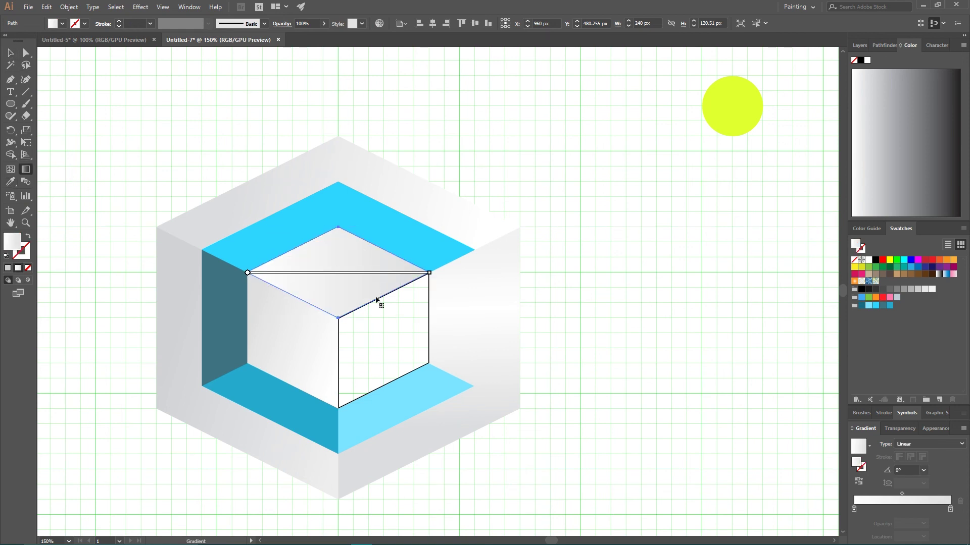
drag(376, 298, 300, 247)
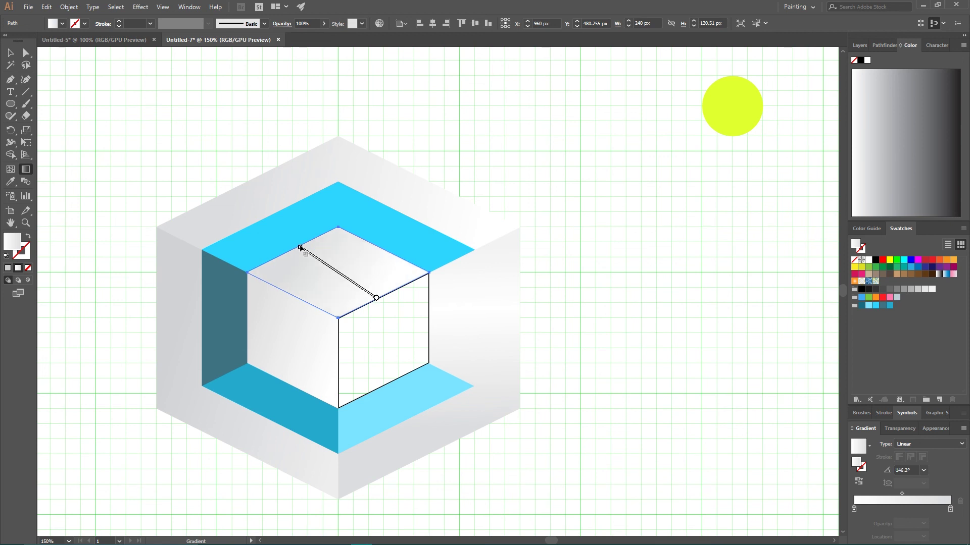
Step: Brighten the top face's gradient to 88% in Recolor Artwork
click(380, 23)
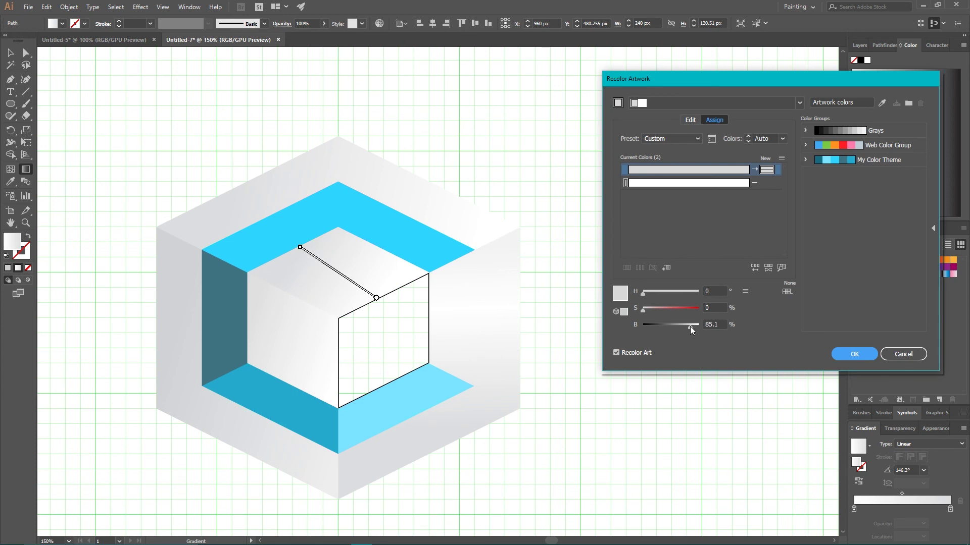
drag(690, 326, 694, 328)
click(859, 350)
click(10, 52)
click(97, 110)
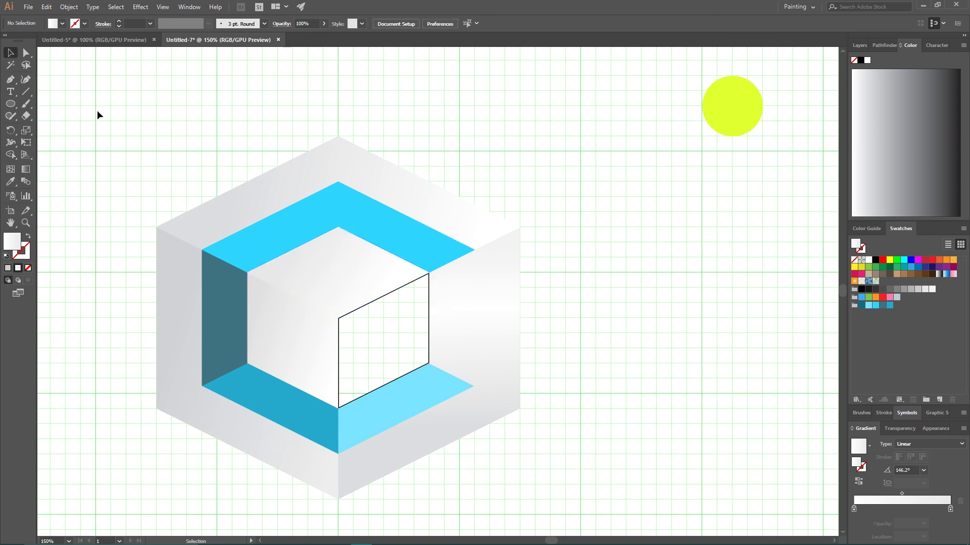
Step: Copy the grey gradient onto the inner cube's right face and run it upward
click(317, 280)
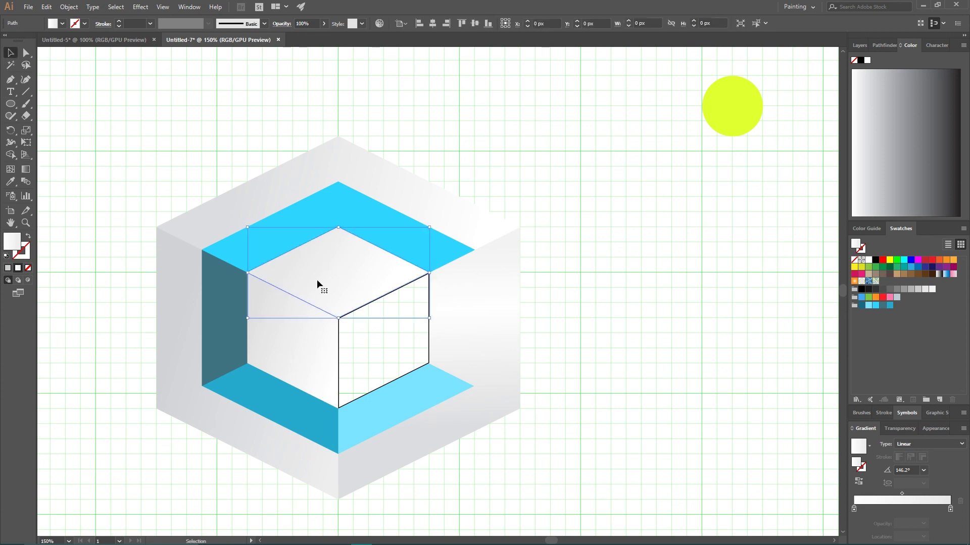
click(430, 335)
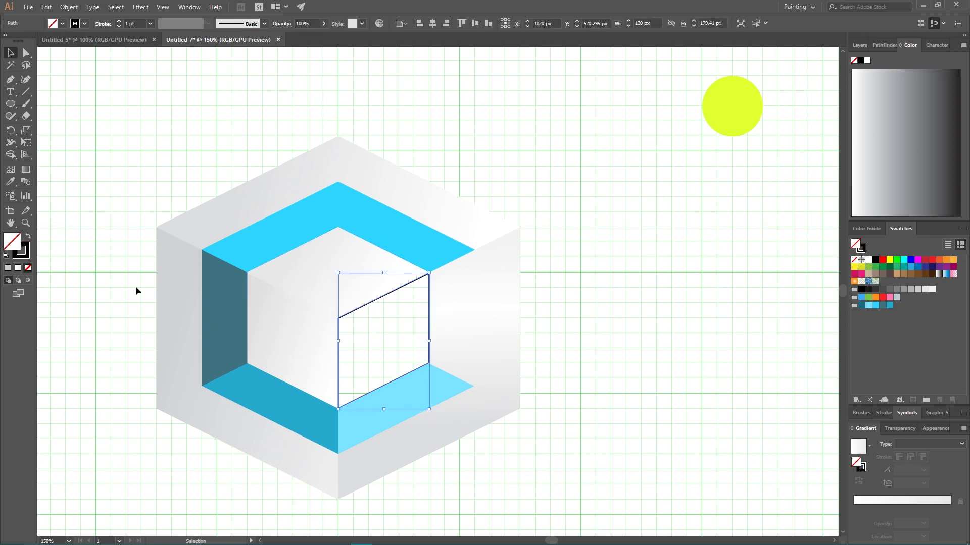
click(10, 181)
click(493, 279)
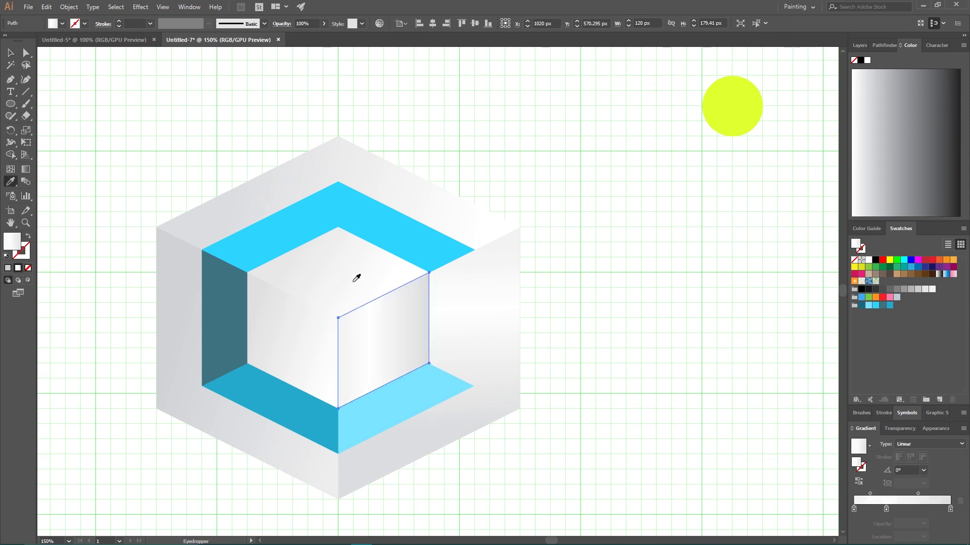
click(10, 52)
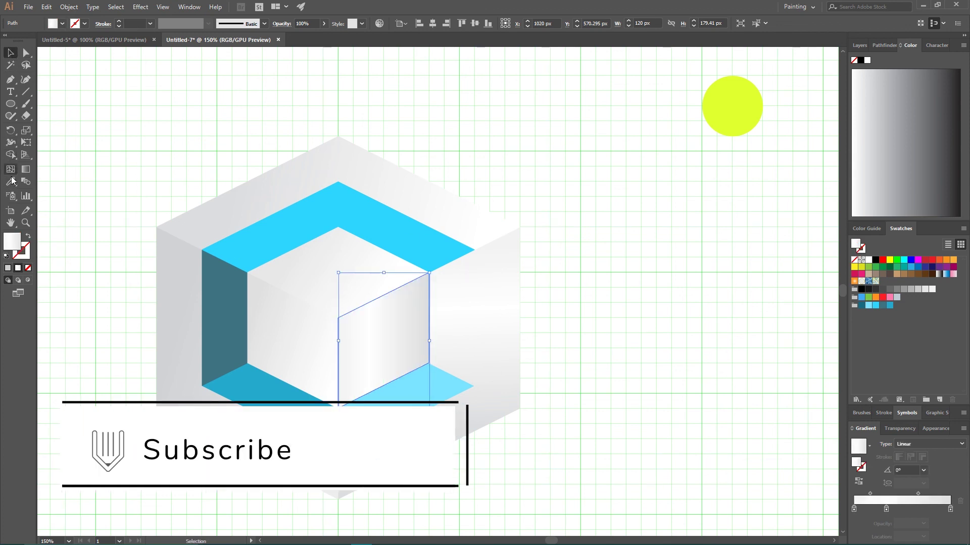
click(26, 169)
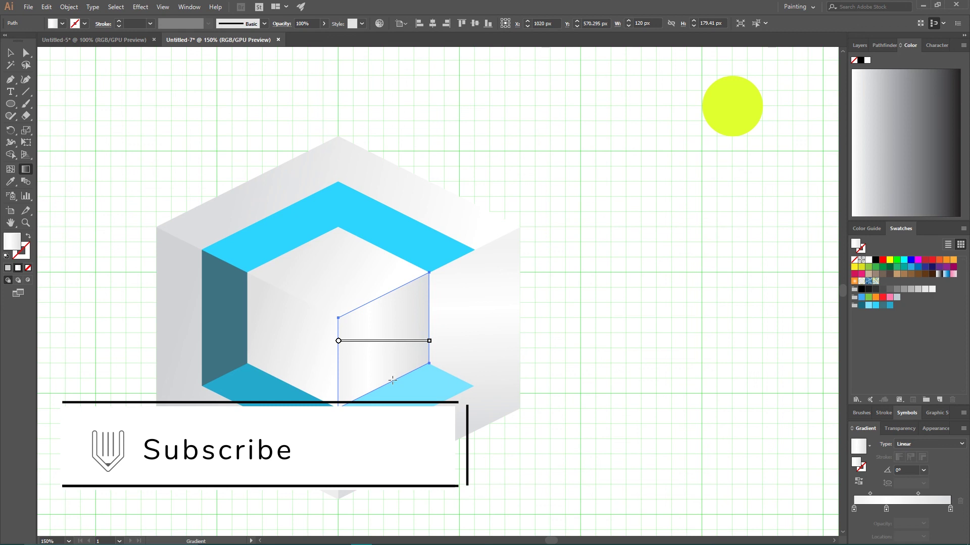
drag(392, 380, 379, 295)
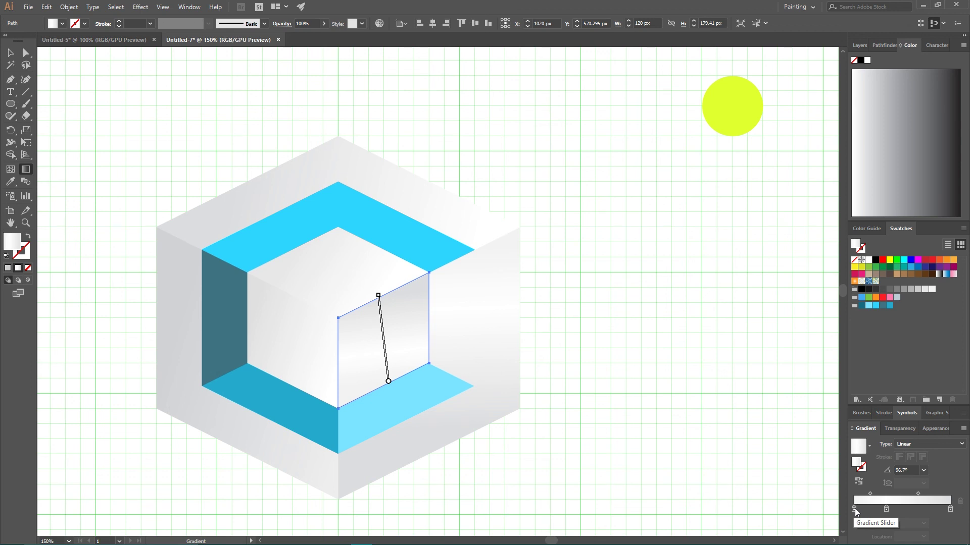
Step: Reverse the right face's gradient and set its right stop to 2% Grayscale
click(856, 481)
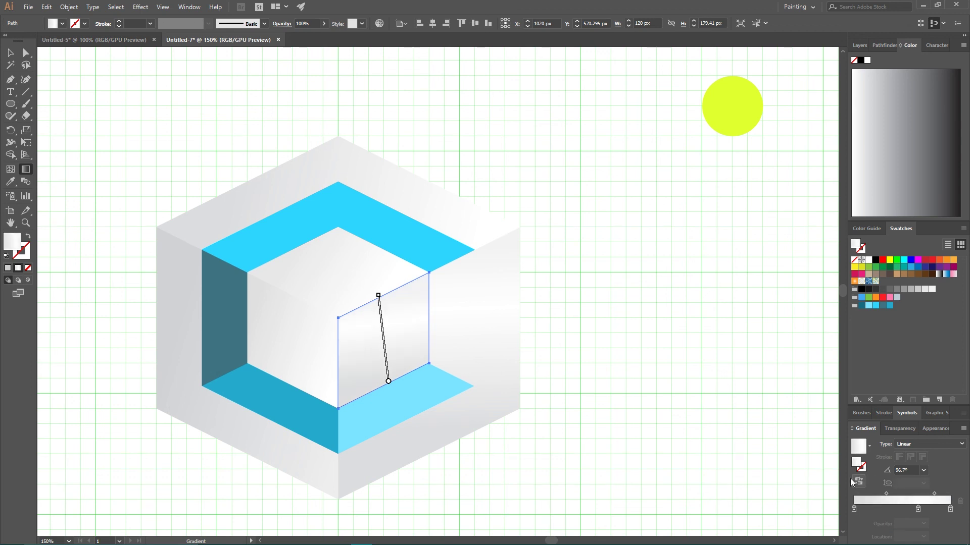
double_click(950, 509)
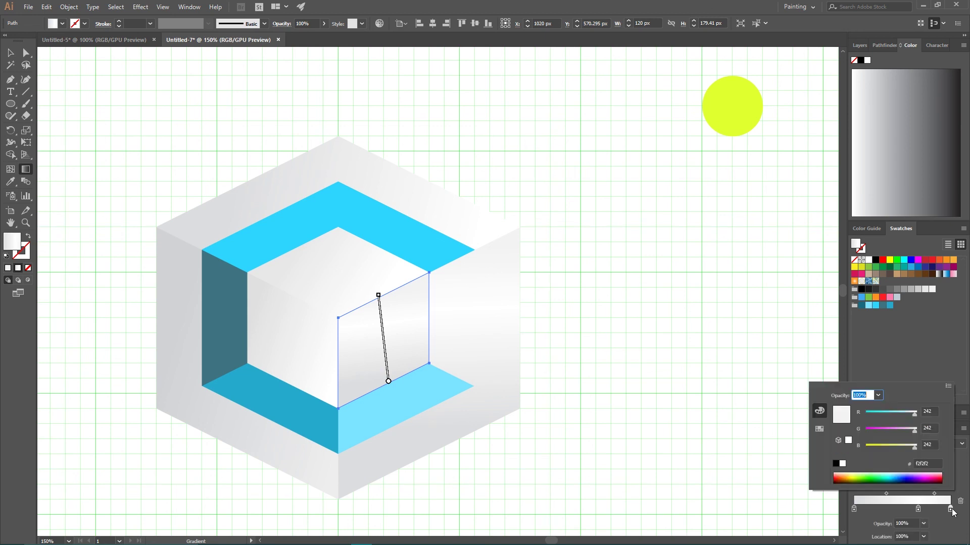
click(948, 386)
click(940, 421)
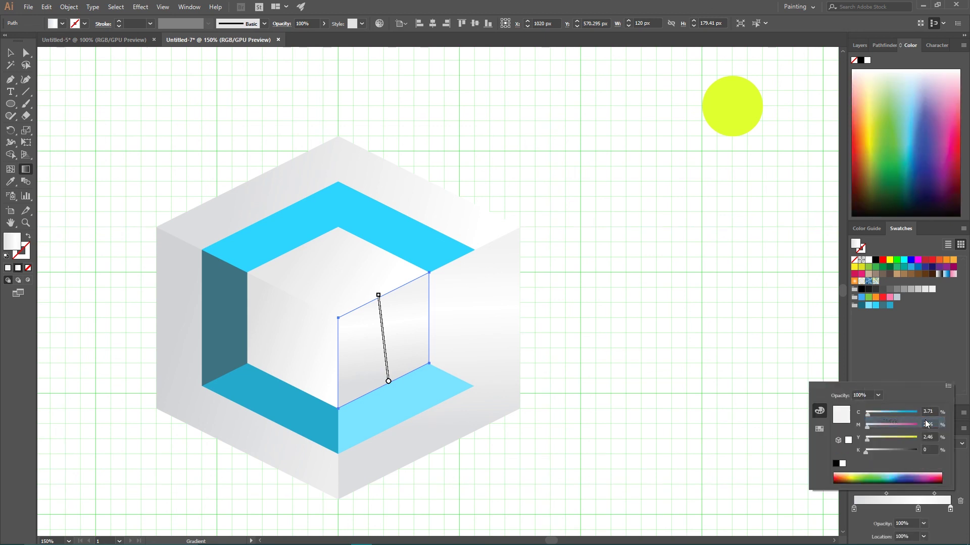
click(948, 387)
click(928, 391)
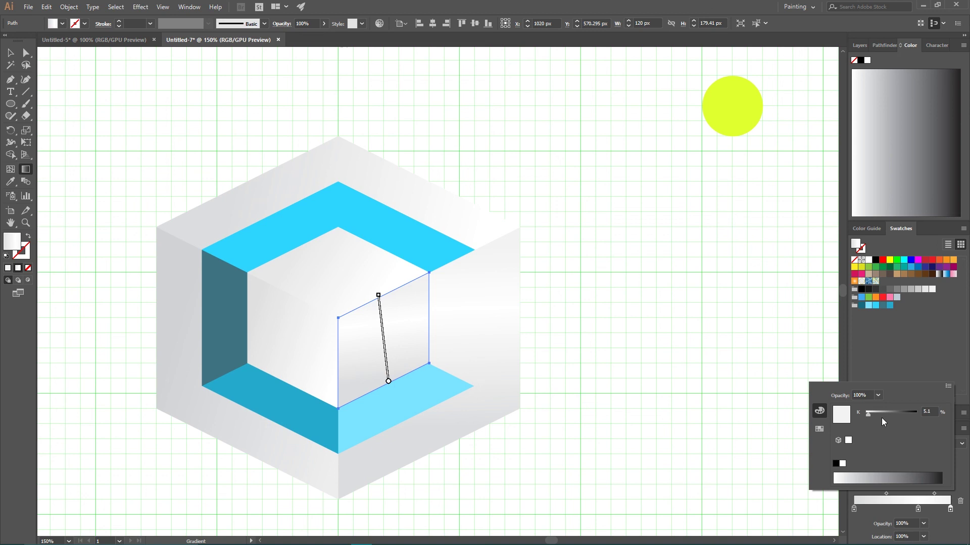
click(926, 411)
key(Return)
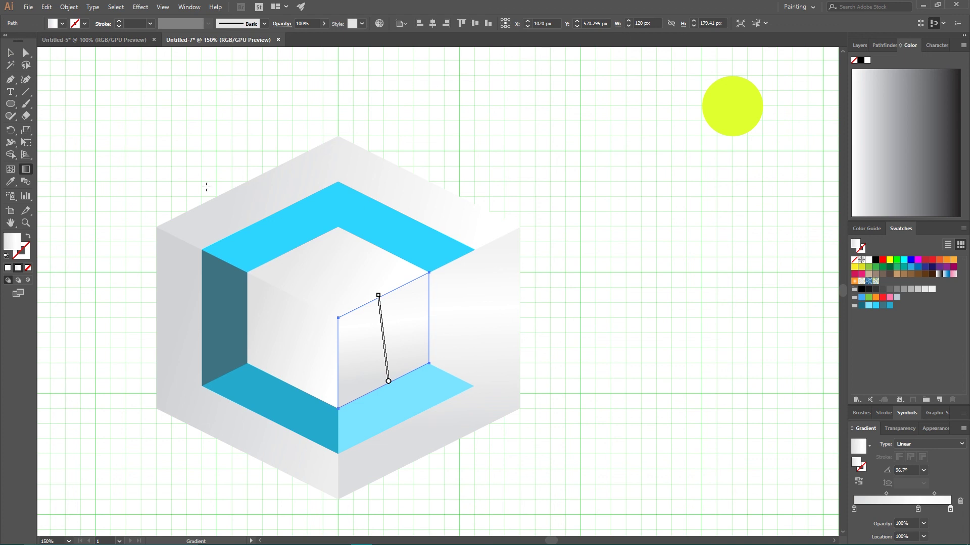
Step: Lighten the left gradient stop's grey to about 9%
click(10, 52)
double_click(853, 509)
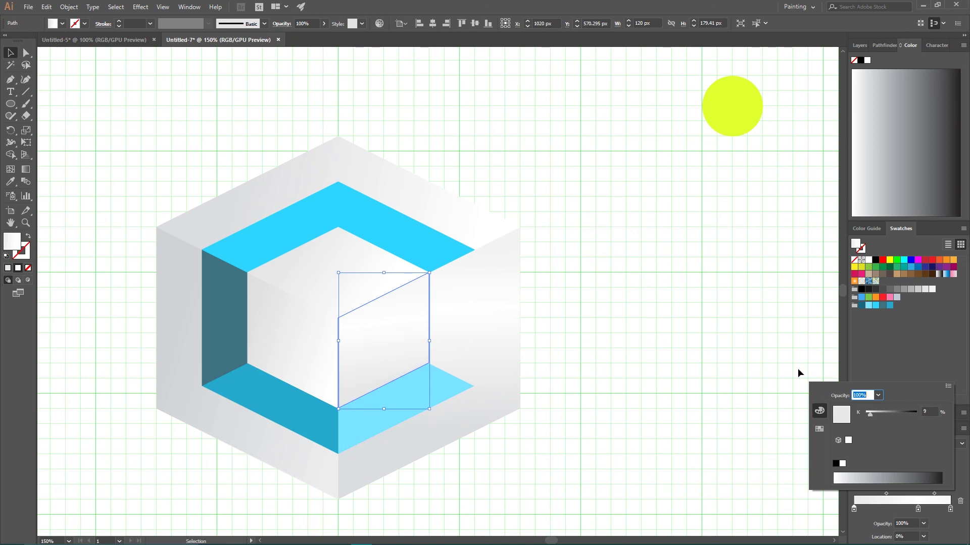
click(652, 295)
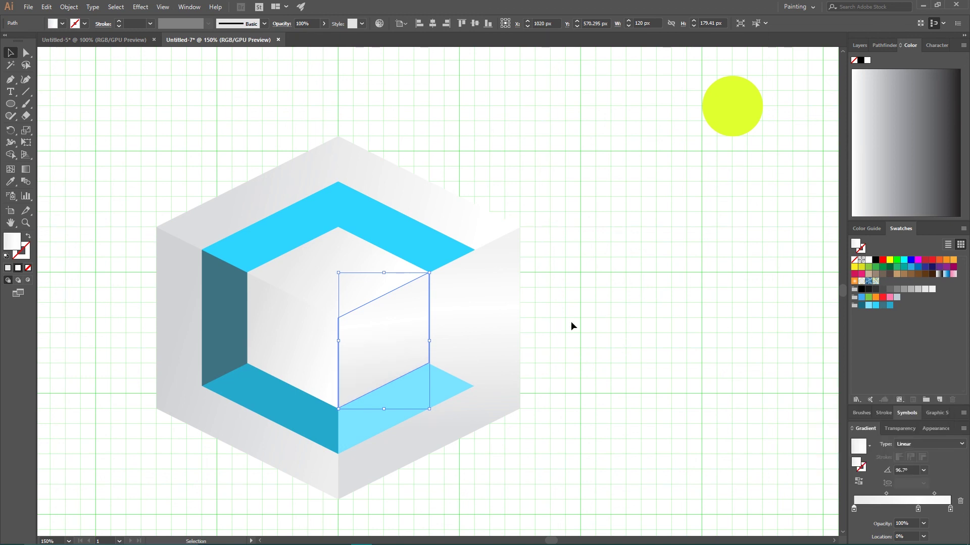
click(673, 334)
Step: Move the inner right face's gradient midpoints to 26.92% and slightly right
click(400, 323)
drag(886, 494, 871, 498)
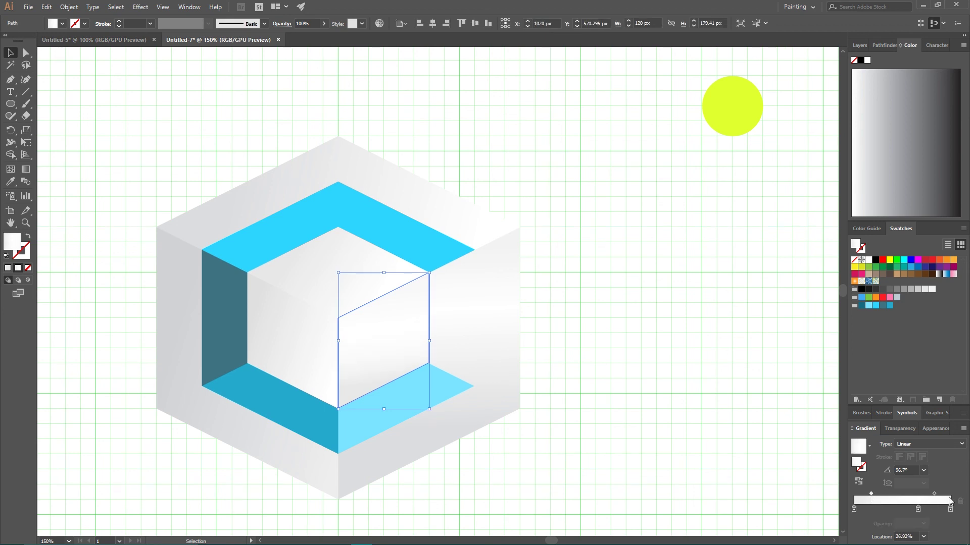
drag(934, 494, 937, 494)
click(710, 362)
Step: Shift the outer right side's gradient midpoint to 64.62%
click(520, 326)
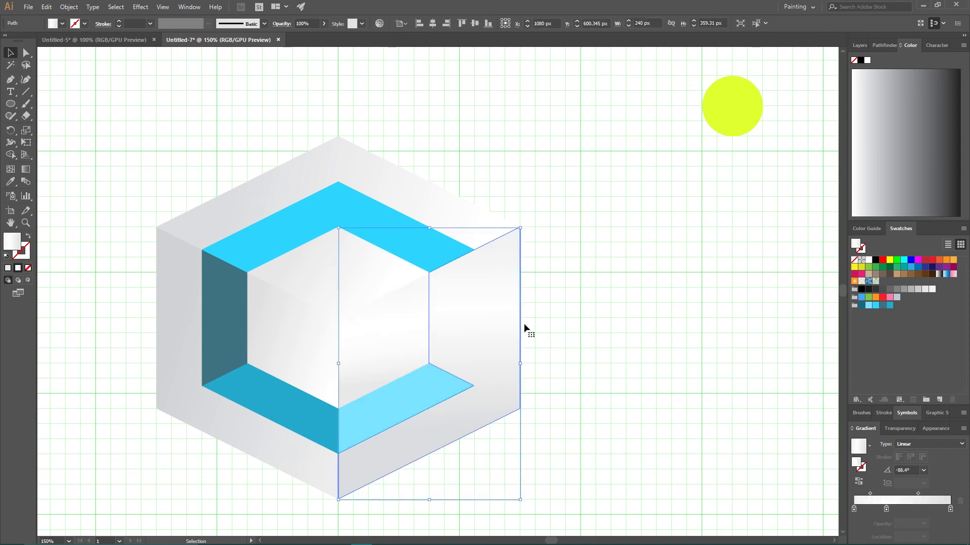
drag(918, 494, 864, 494)
click(627, 268)
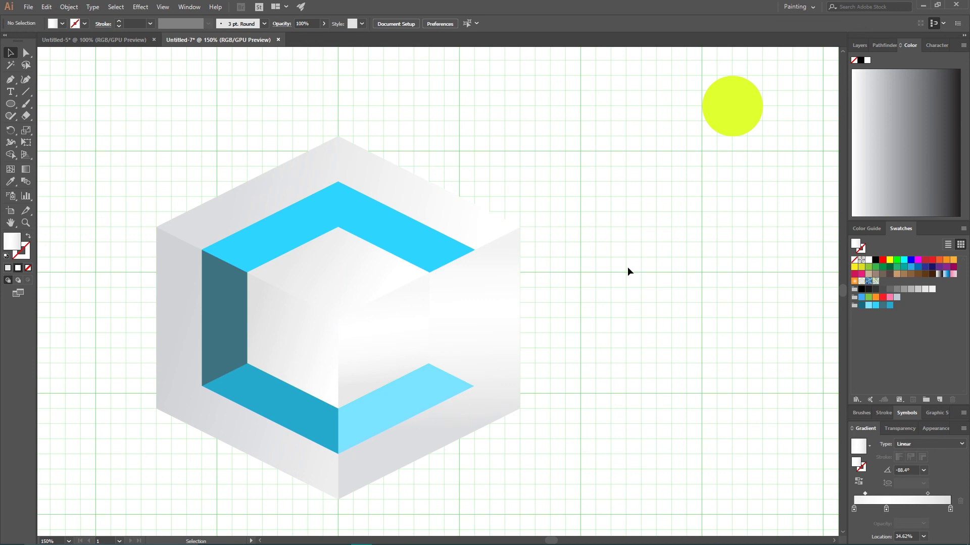
Step: Zoom to 100% to view the entire finished hexagonal C logo
key(ctrl+minus)
key(ctrl+minus)
key(ctrl+plus)
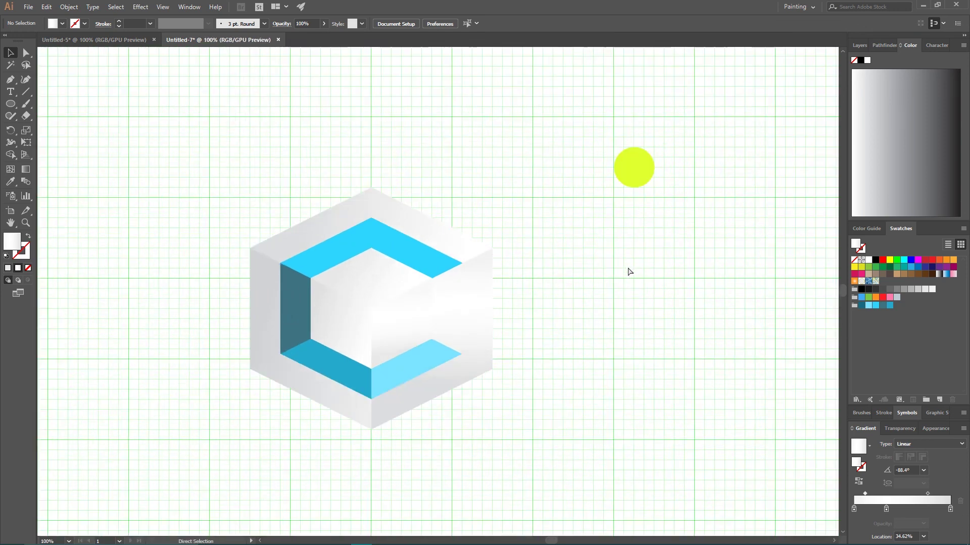